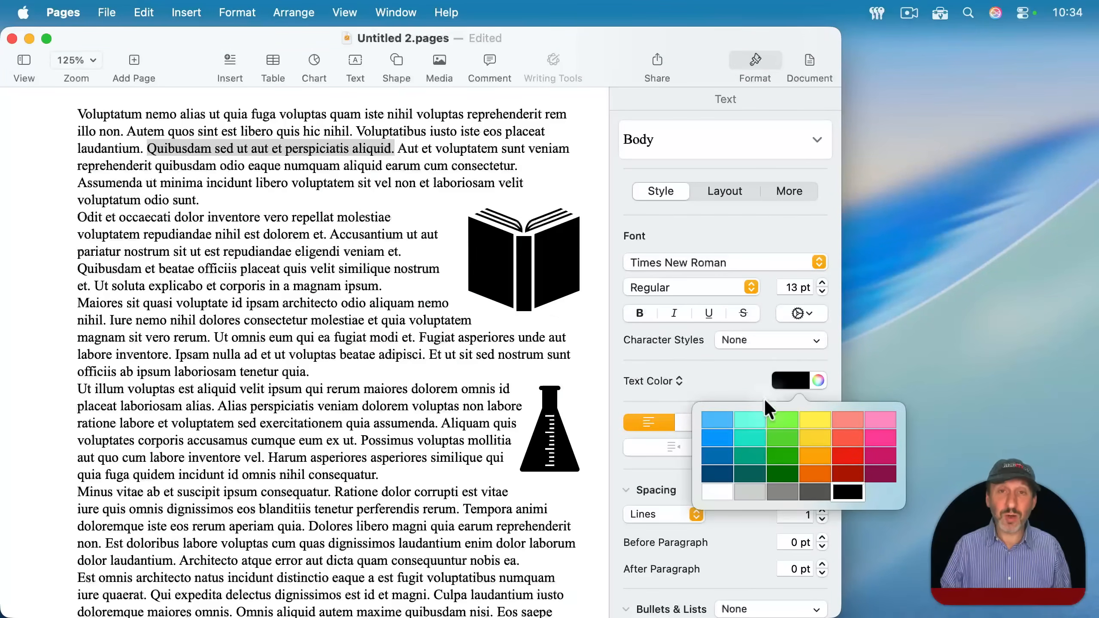
- Open the full color picker for the selected sentence's text color
left_click(753, 381)
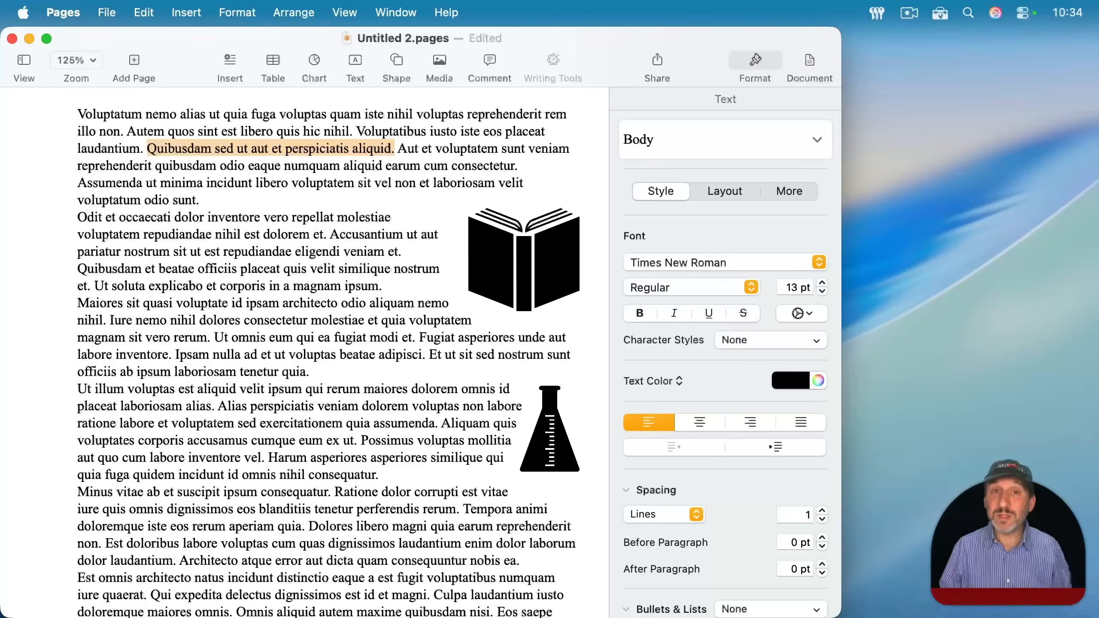
left_click(817, 380)
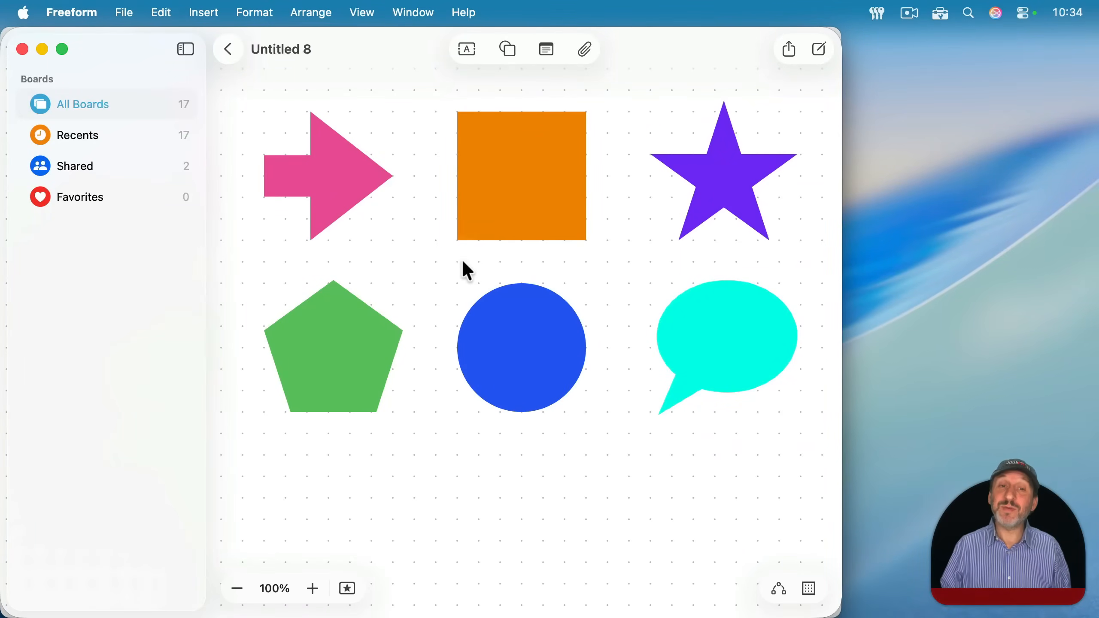
- Switch to Freeform and open the full color picker for the orange square's fill
left_click(516, 174)
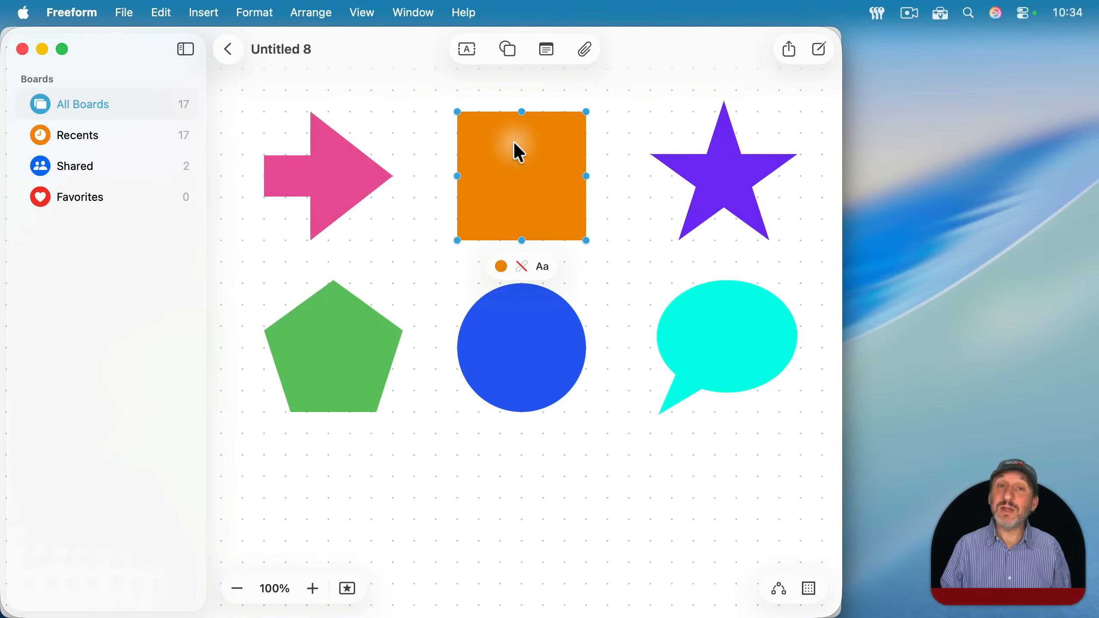
left_click(502, 269)
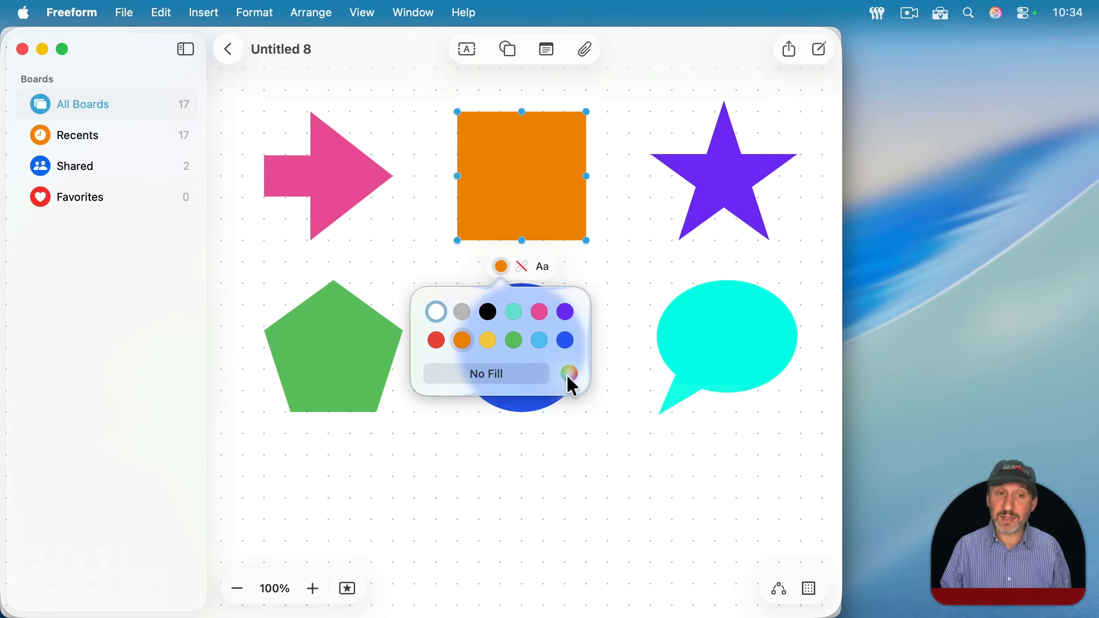
left_click(568, 374)
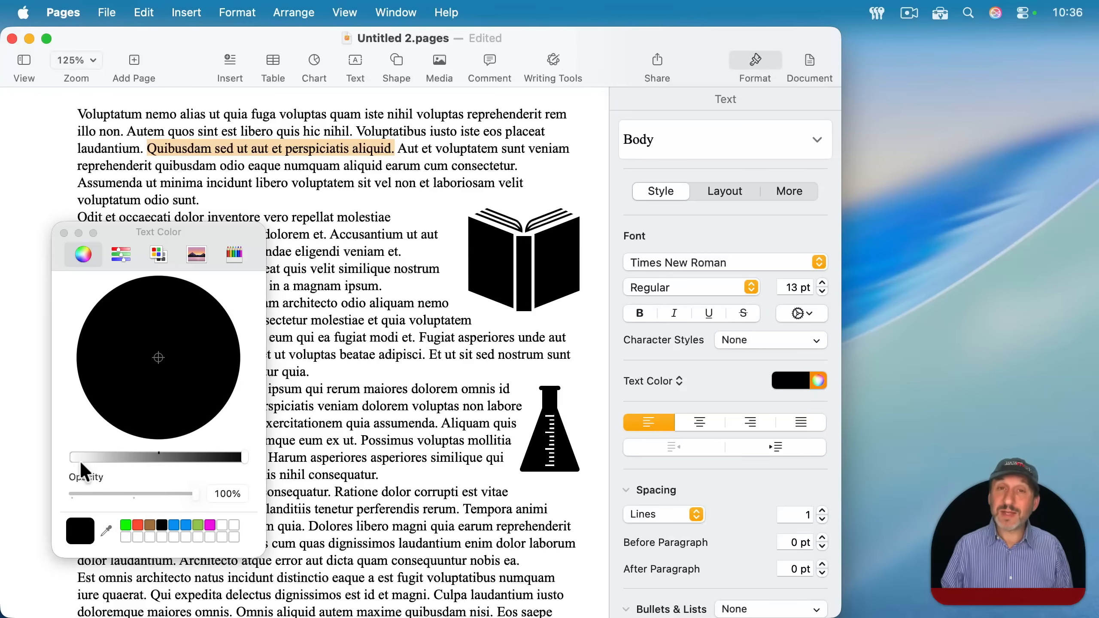
- Switch to Pages and color the selected sentence red at full brightness, and darken it to a deep red
left_click(244, 457)
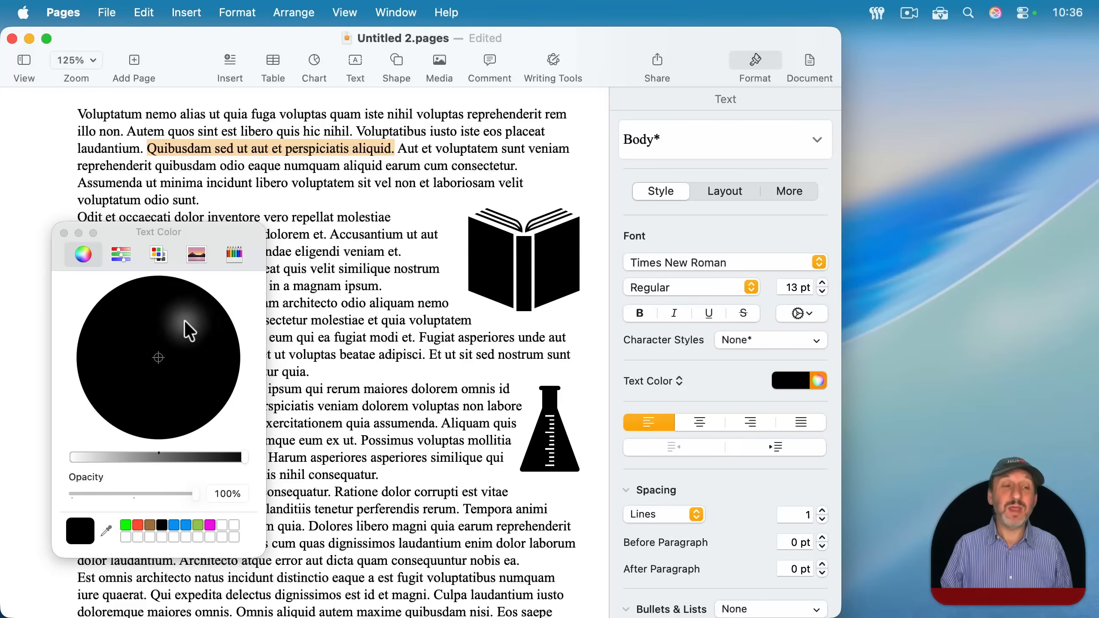
left_click_drag(240, 454, 67, 462)
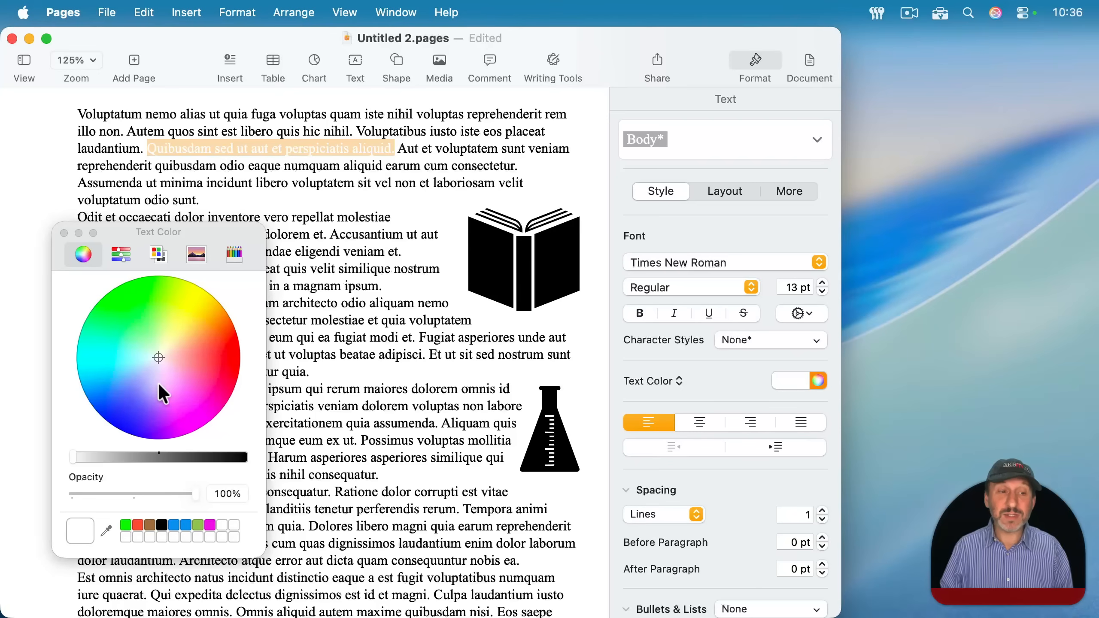
left_click(215, 356)
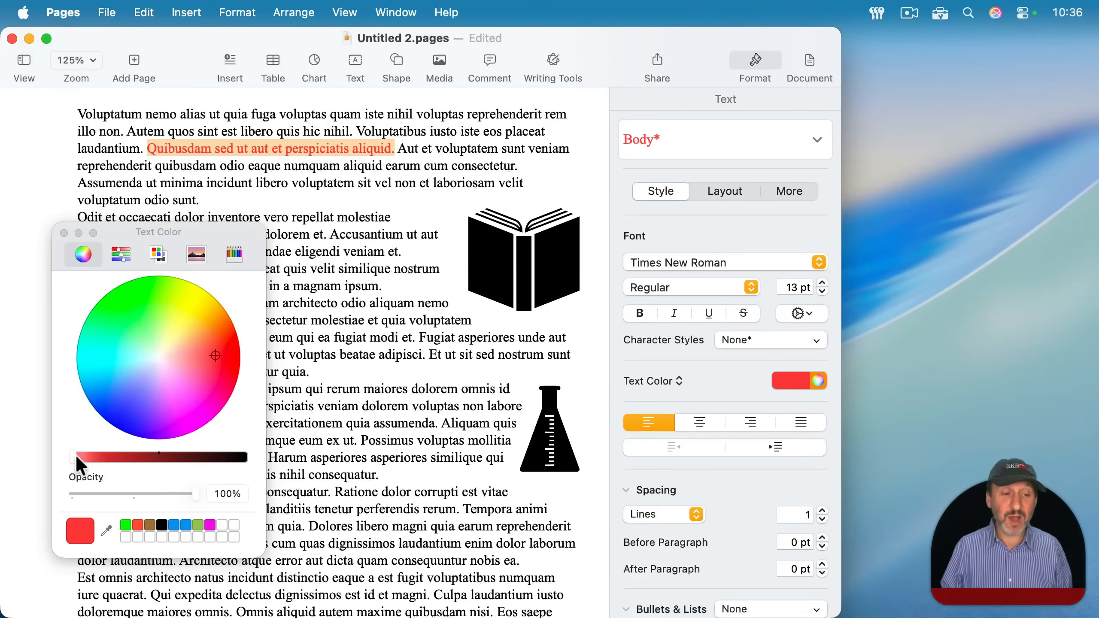
left_click_drag(71, 459, 133, 457)
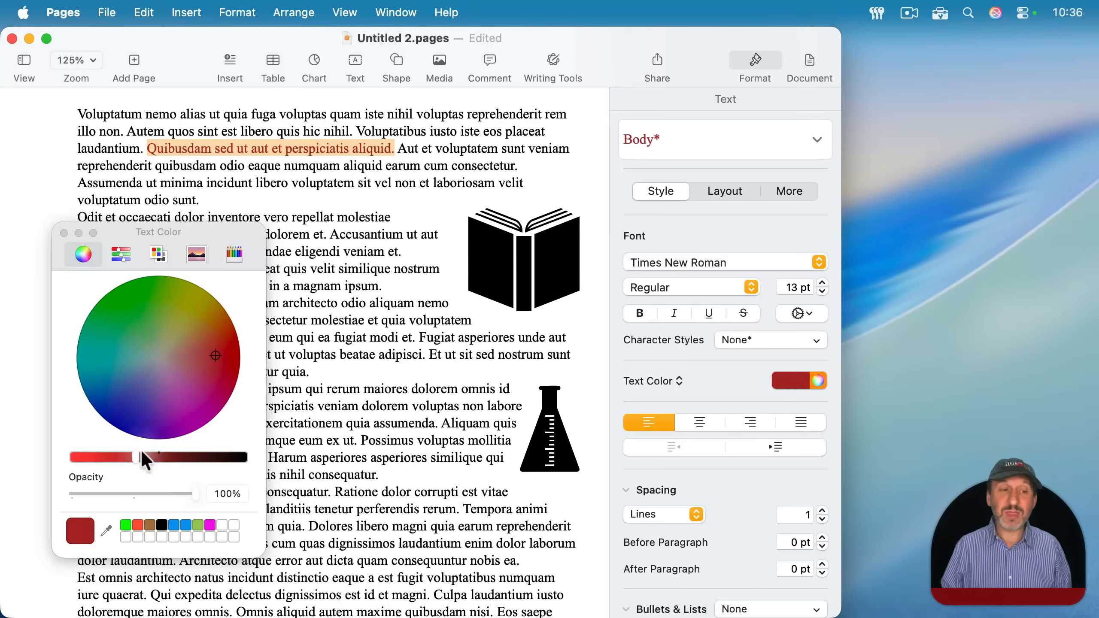
left_click_drag(134, 458, 181, 459)
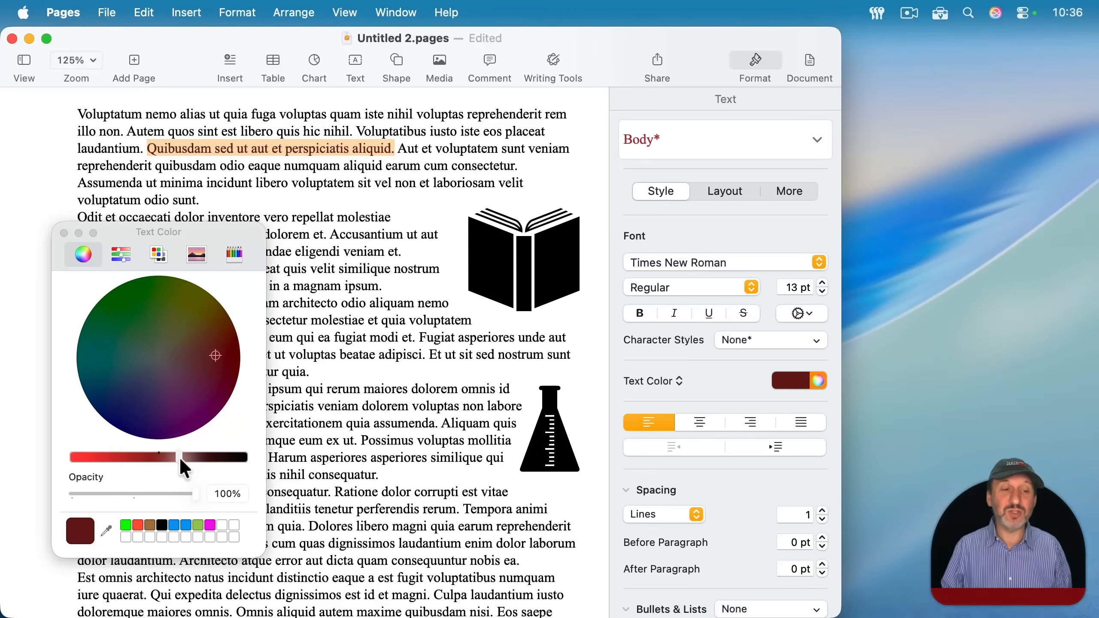
- Recolor the selected sentence vivid blue at full brightness, and set it back to black
left_click(124, 406)
left_click_drag(108, 458, 61, 469)
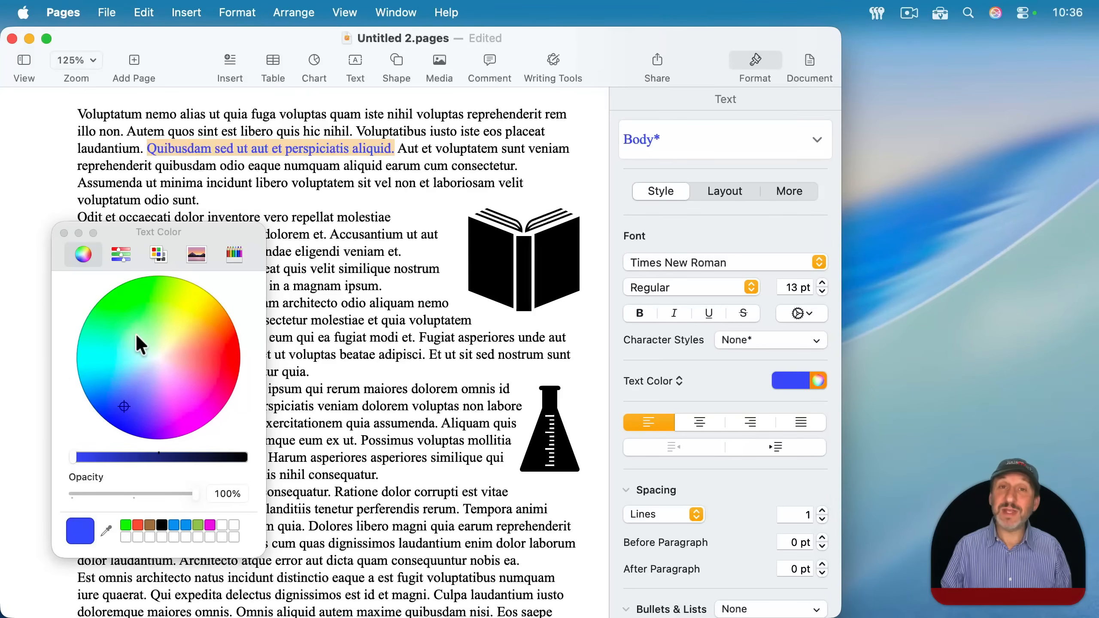
left_click_drag(121, 404, 157, 359)
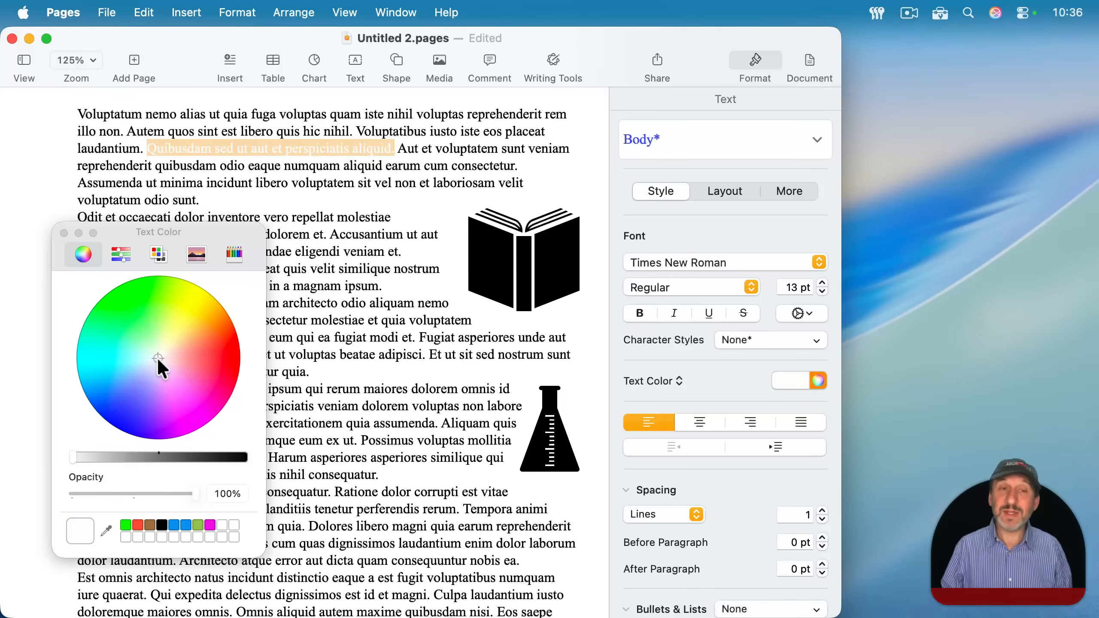
left_click_drag(79, 458, 255, 462)
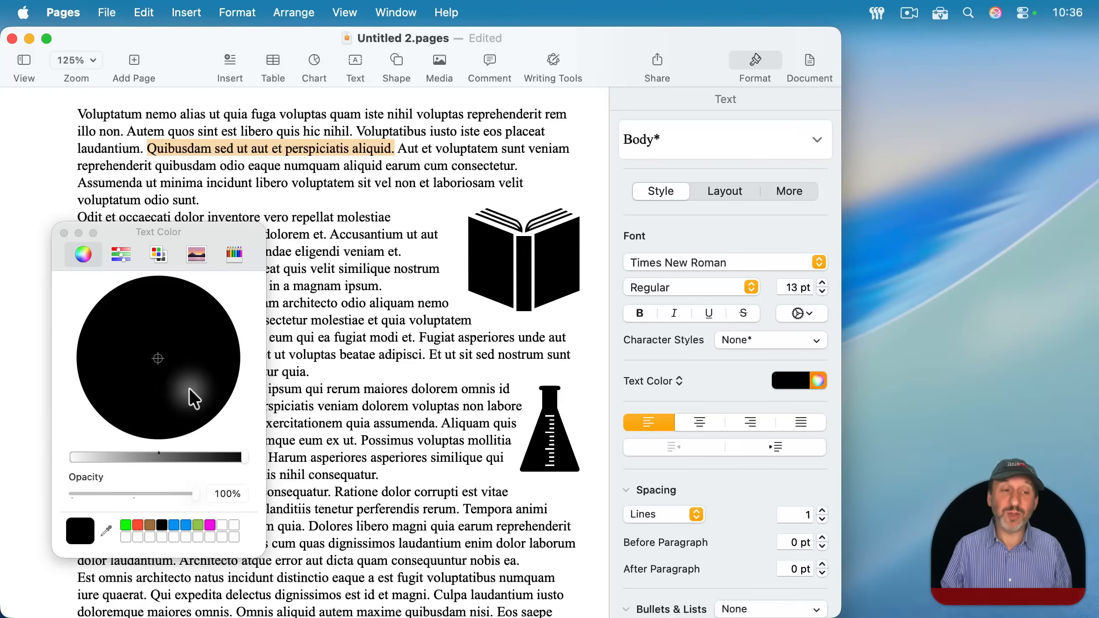
left_click_drag(160, 363, 185, 357)
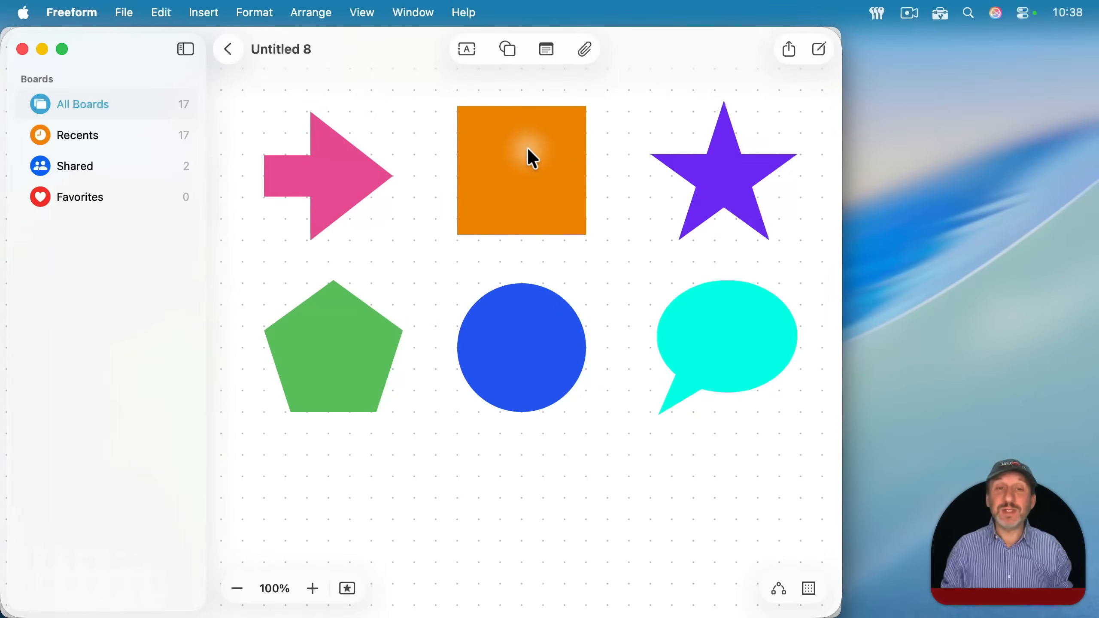
- Switch to Freeform and shift the orange square's fill to a slightly redder orange with the custom color wheel
left_click(529, 149)
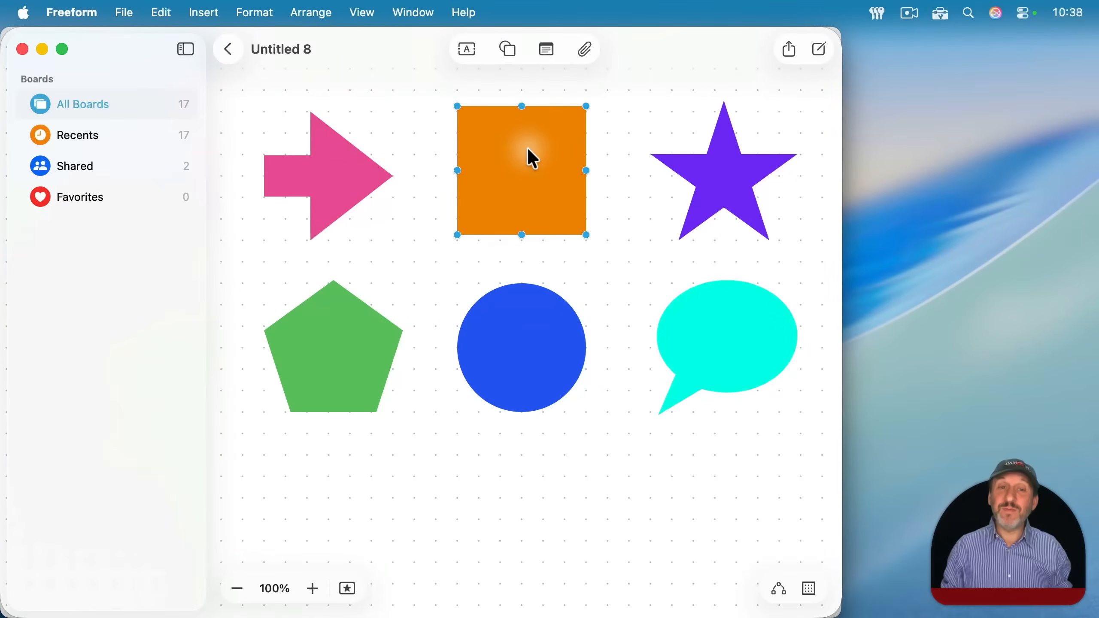
mouse_move(533, 175)
left_mouse_down()
mouse_move(405, 167)
mouse_move(336, 191)
mouse_move(712, 179)
mouse_move(350, 164)
mouse_move(643, 189)
mouse_move(361, 169)
mouse_move(530, 181)
left_mouse_up()
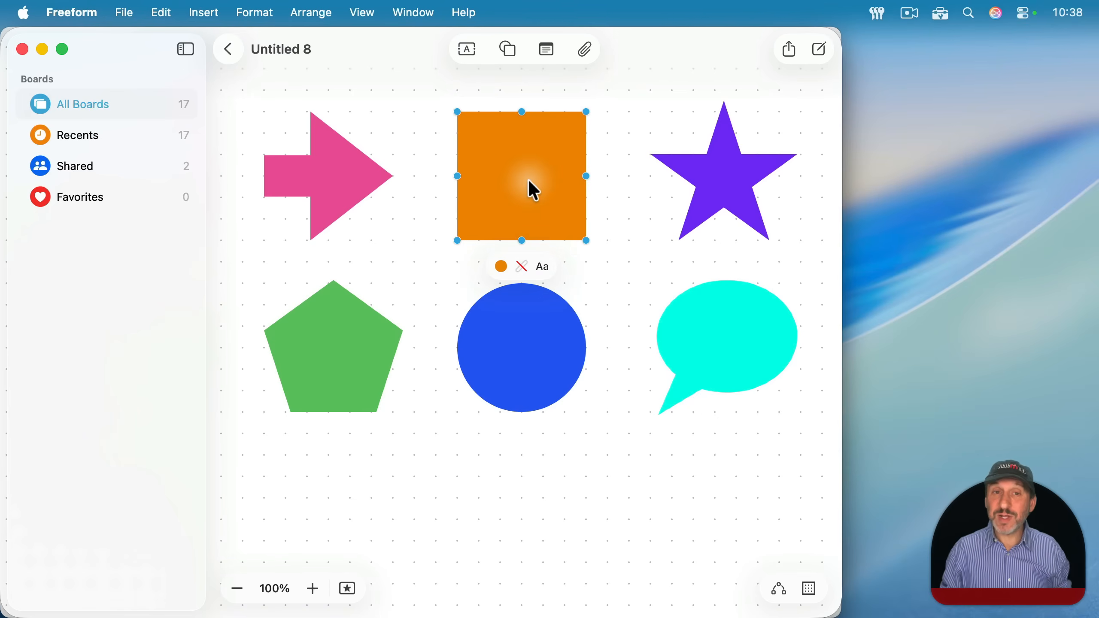
left_click(503, 267)
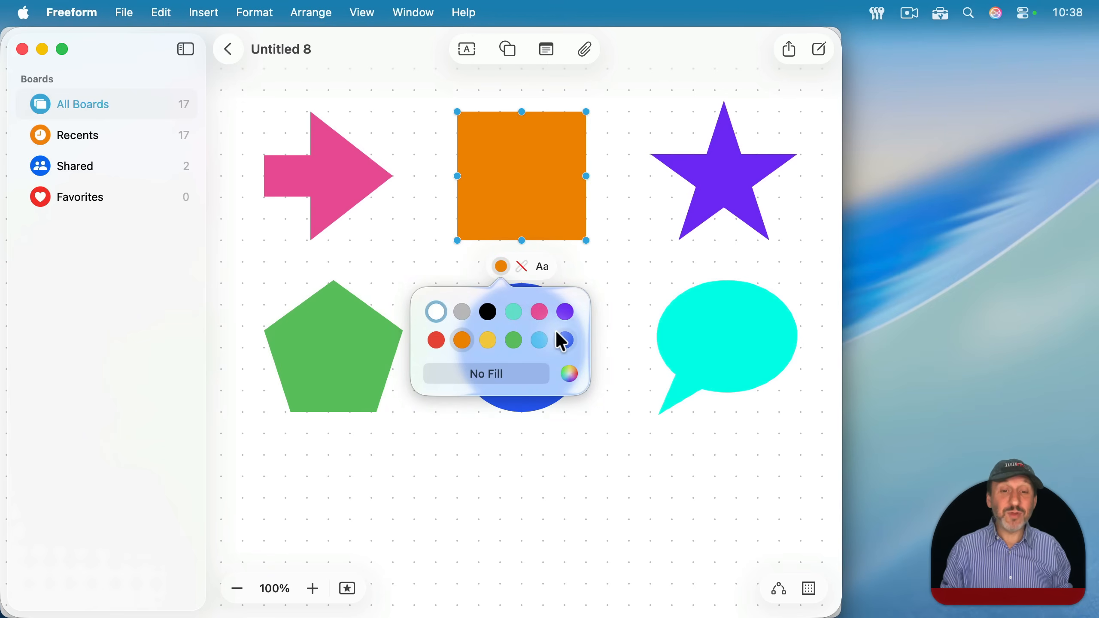
left_click(569, 375)
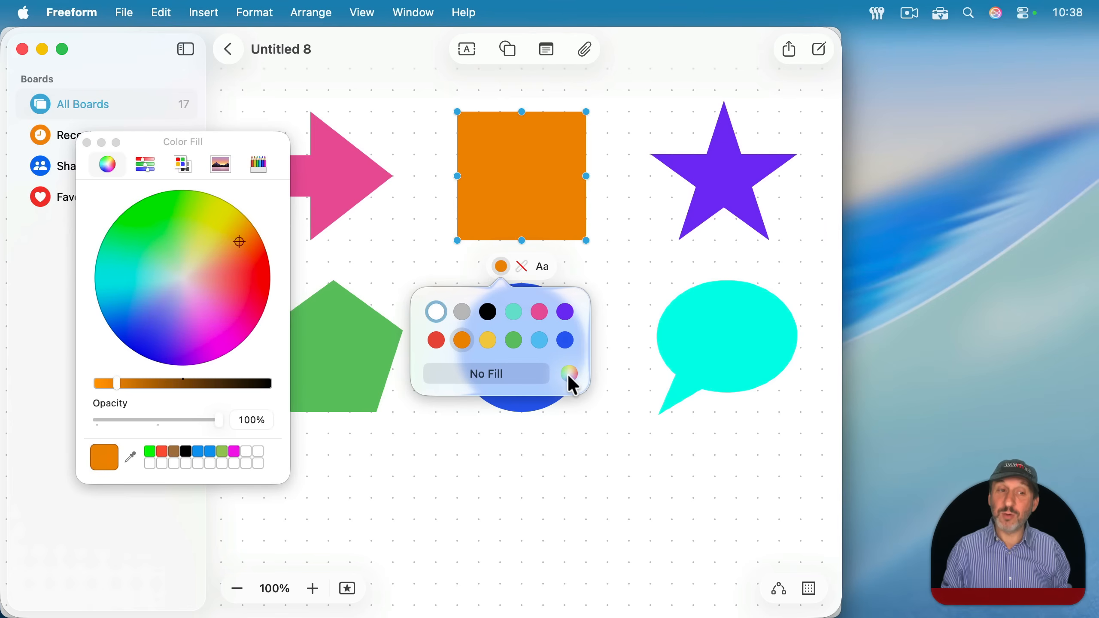
mouse_move(238, 240)
left_mouse_down()
mouse_move(131, 269)
mouse_move(195, 256)
mouse_move(243, 262)
left_mouse_up()
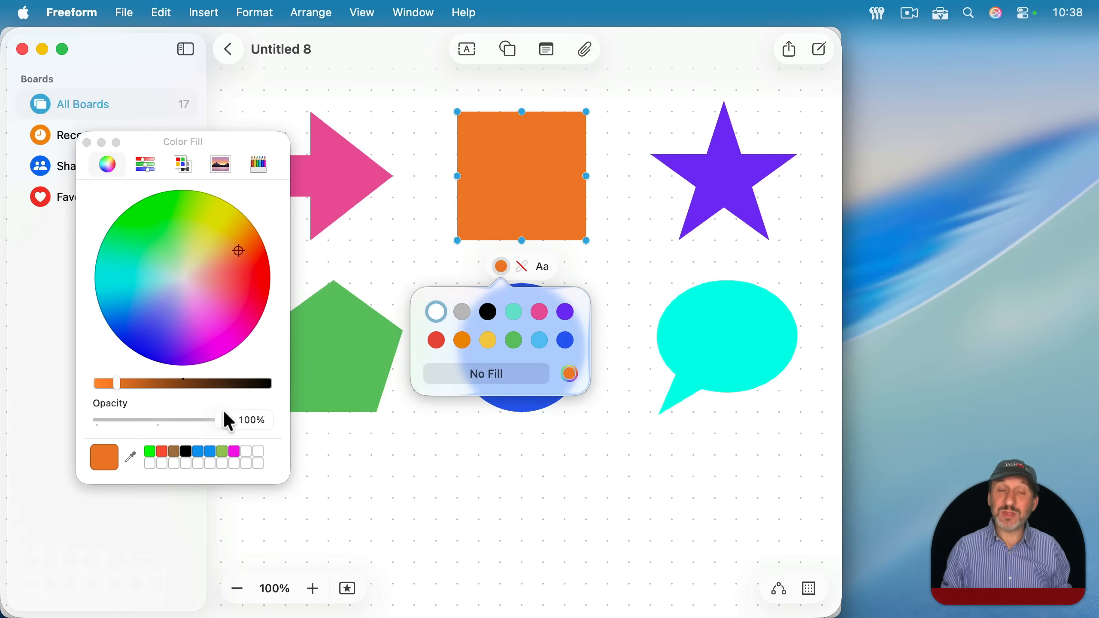
- Set the orange square's fill opacity to 50% and move the square slightly to the left
left_click_drag(217, 420, 155, 427)
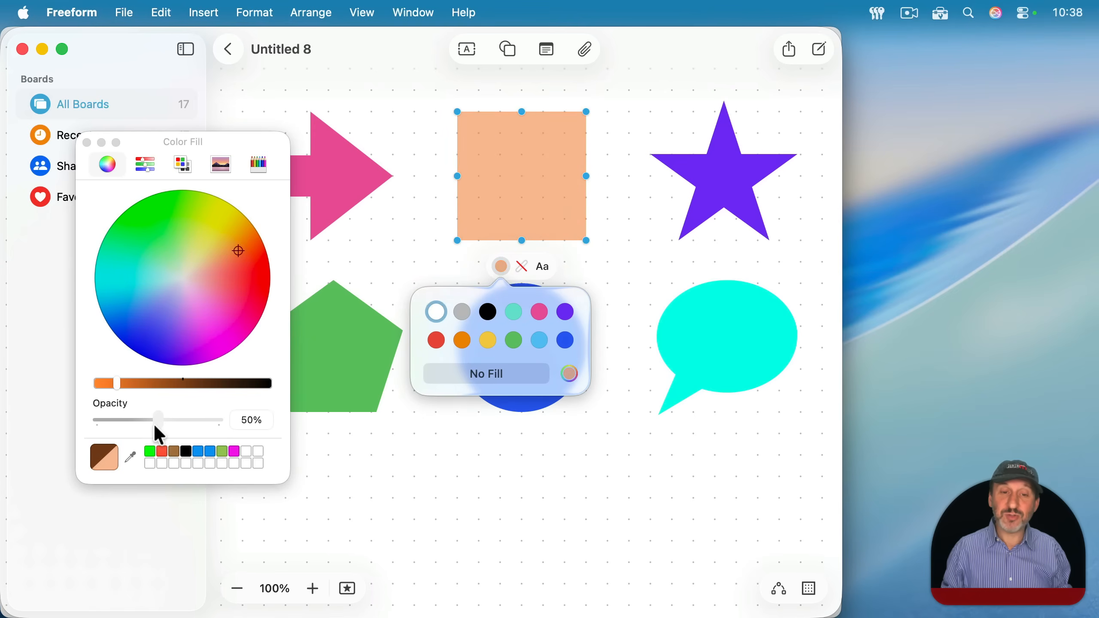
left_click_drag(520, 194, 470, 200)
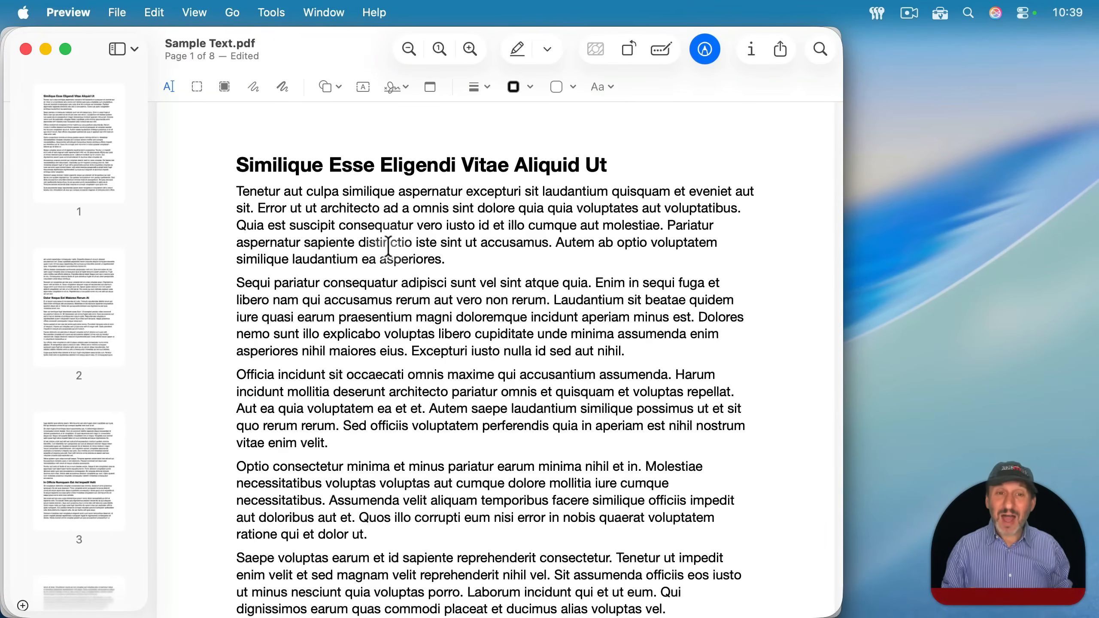
- Switch to Preview and add a rectangle without a border color to page 1 of Sample Text.pdf
left_click(338, 86)
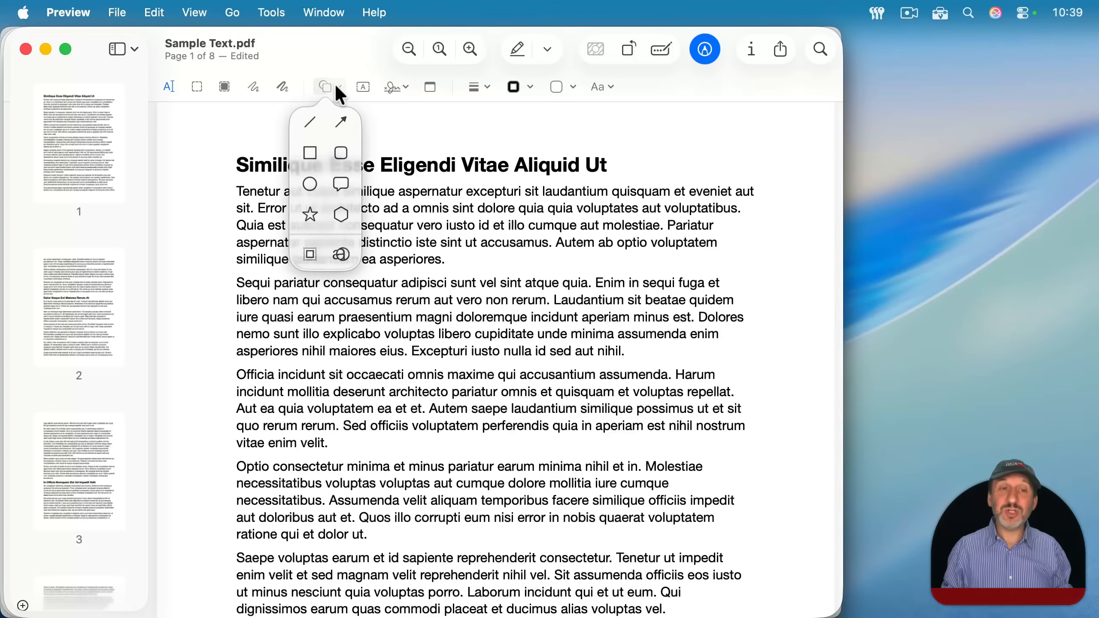
left_click(315, 154)
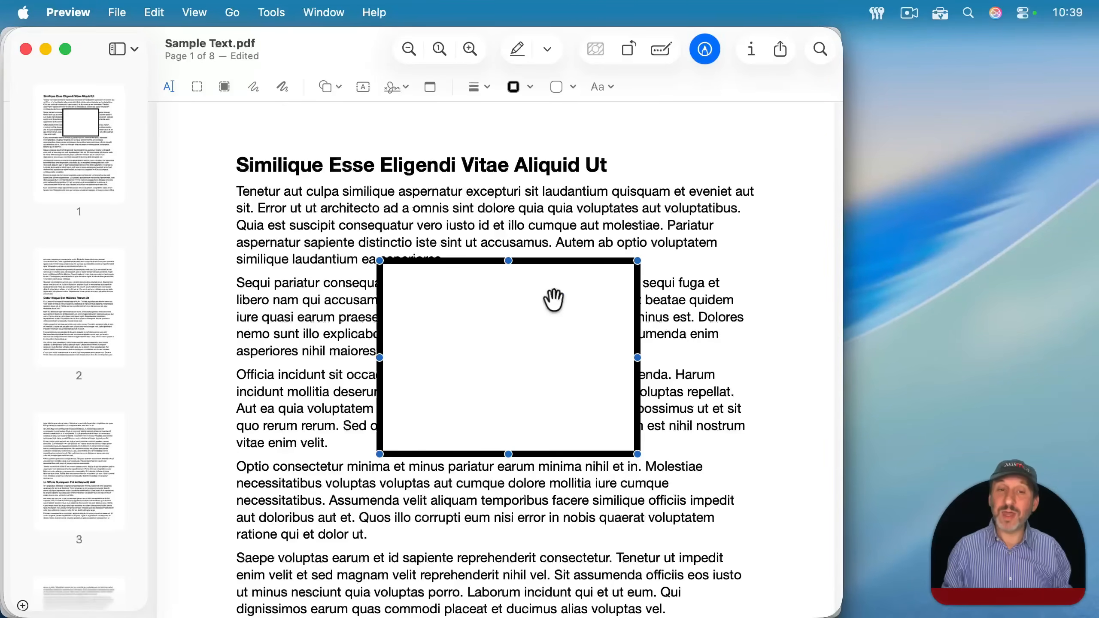
left_click(516, 87)
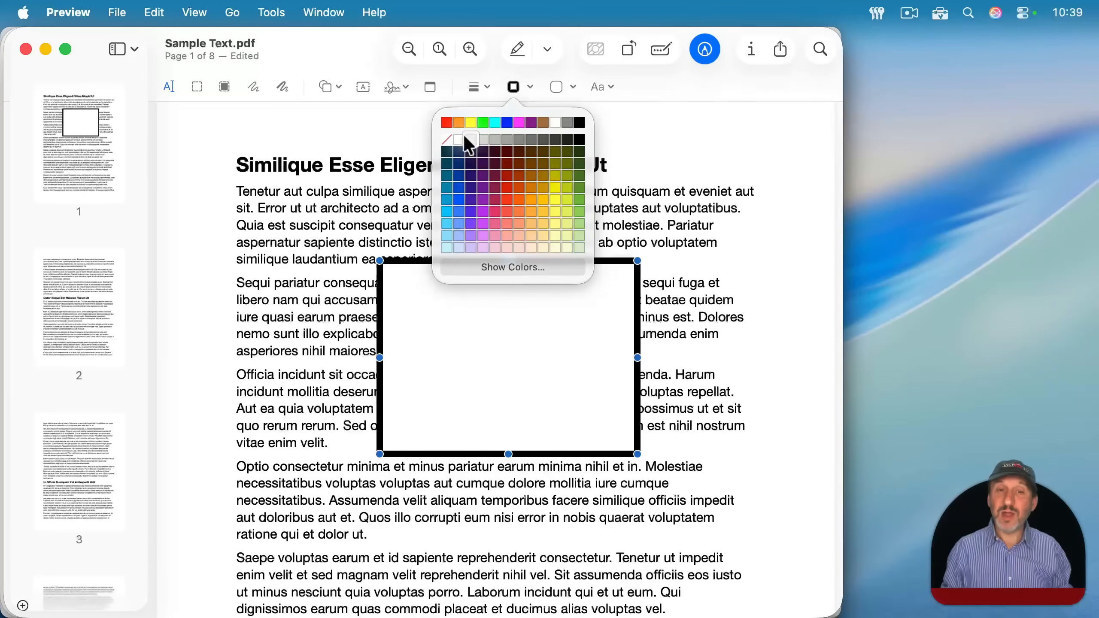
left_click(447, 140)
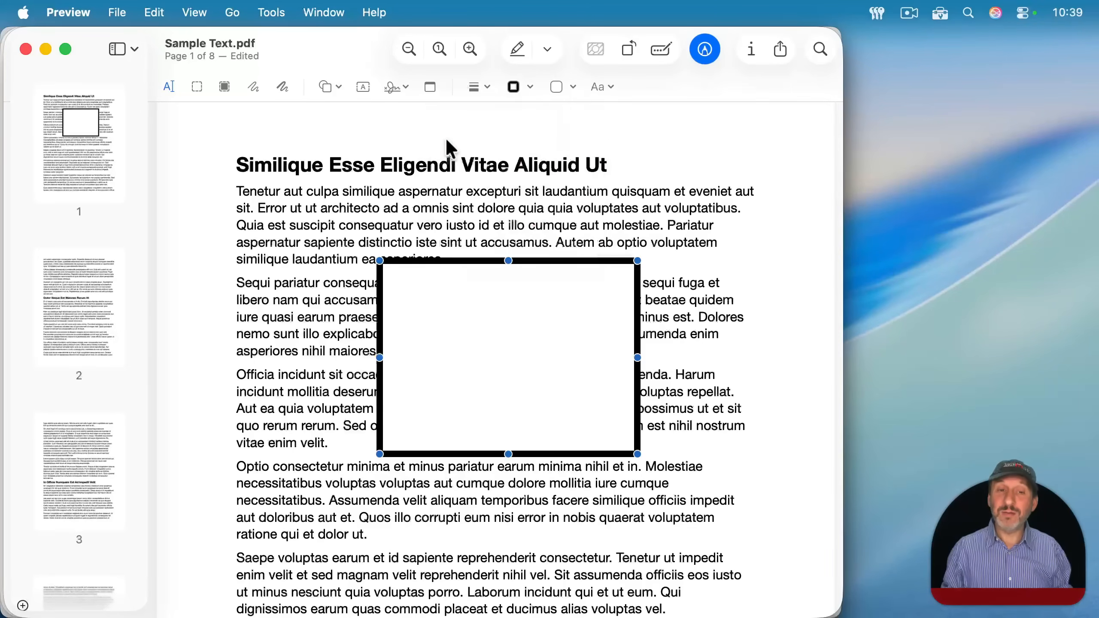
- Fill the borderless rectangle with yellow and move it up and left over the first paragraphs
left_click(561, 87)
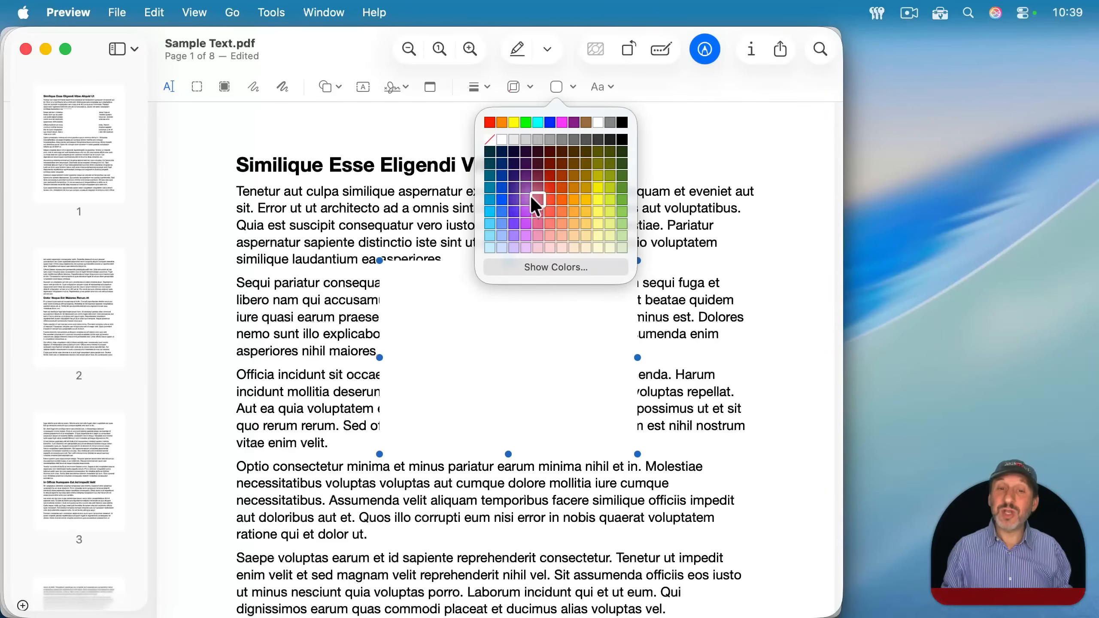
left_click(597, 190)
left_click_drag(517, 365, 478, 308)
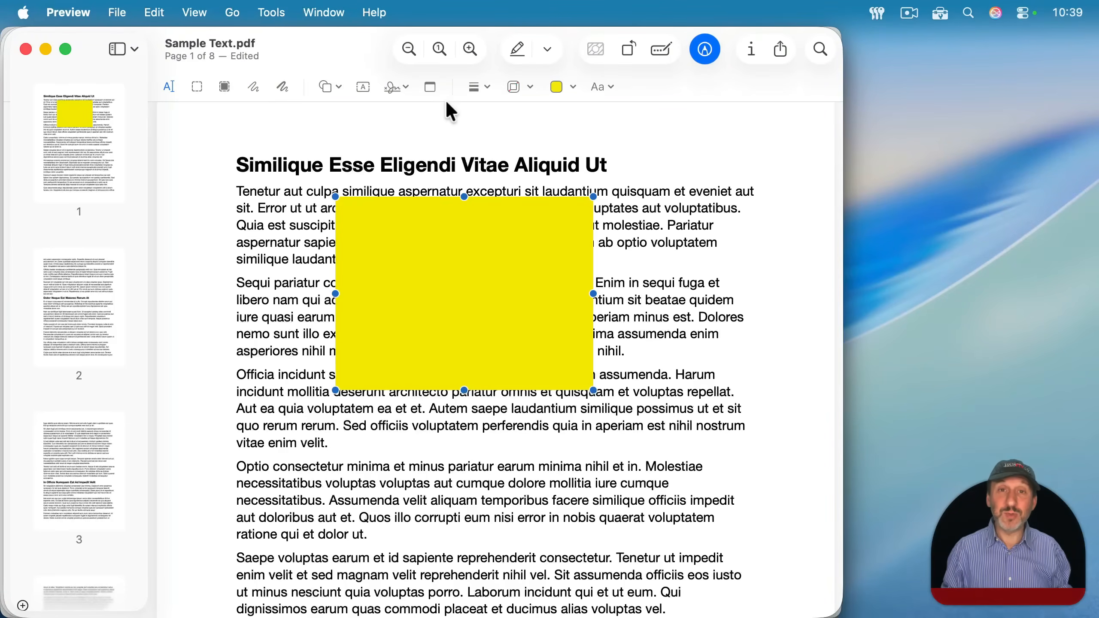
- Lower the yellow rectangle's fill opacity to about half and move it down and to the right
left_click(572, 86)
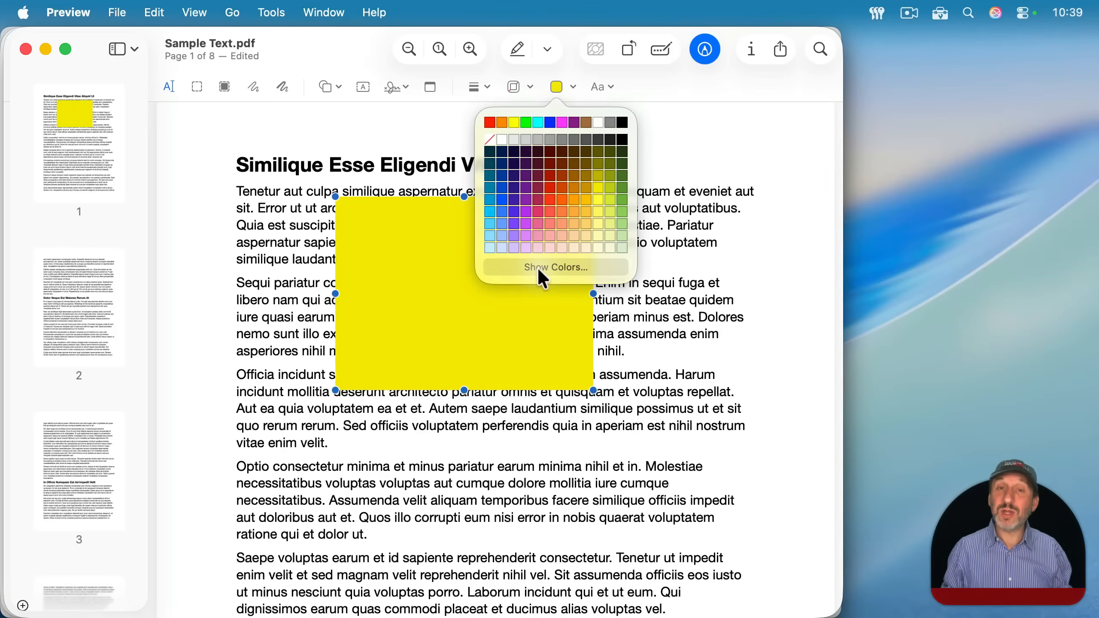
left_click(575, 266)
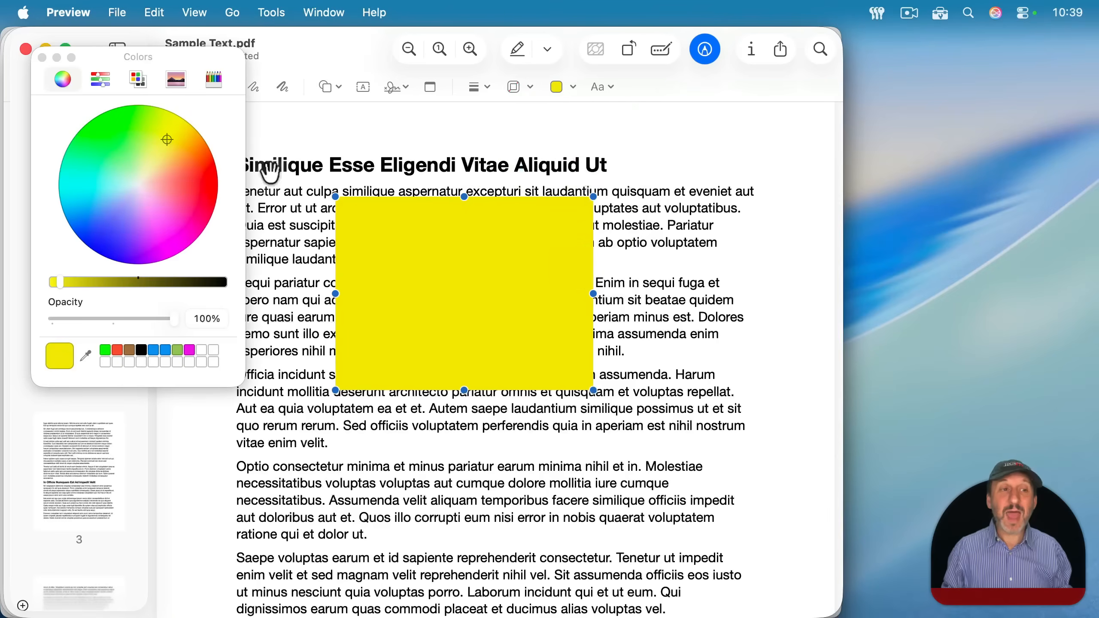
left_click_drag(172, 319, 113, 319)
left_click_drag(413, 270, 454, 328)
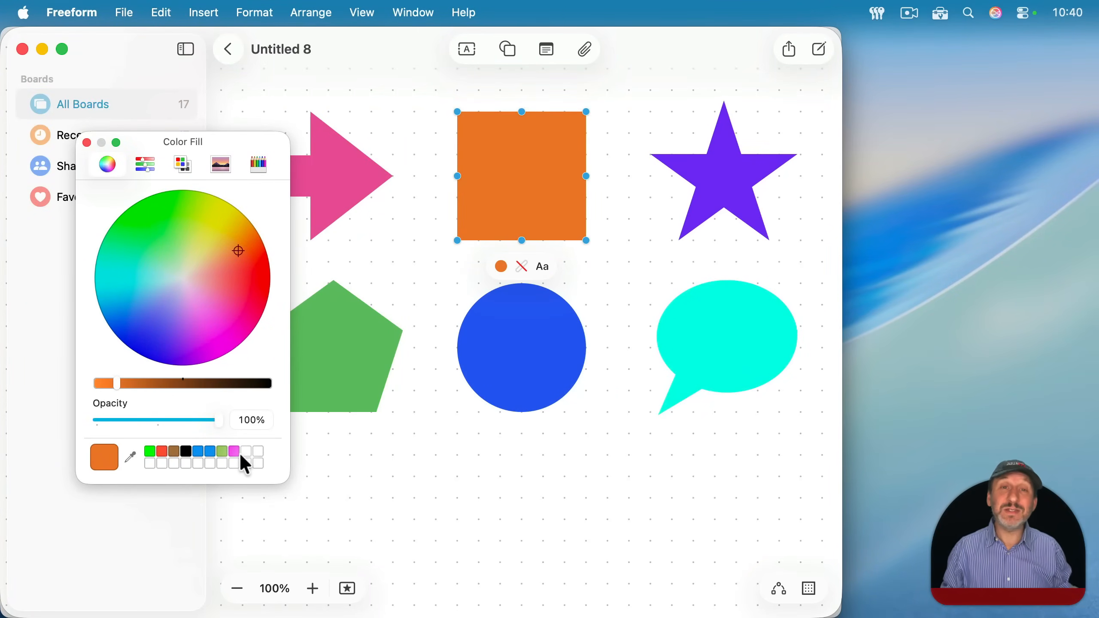
- Switch to Freeform and recolor the square with the saved blue swatch, adjusting it to a dark green
left_click(199, 452)
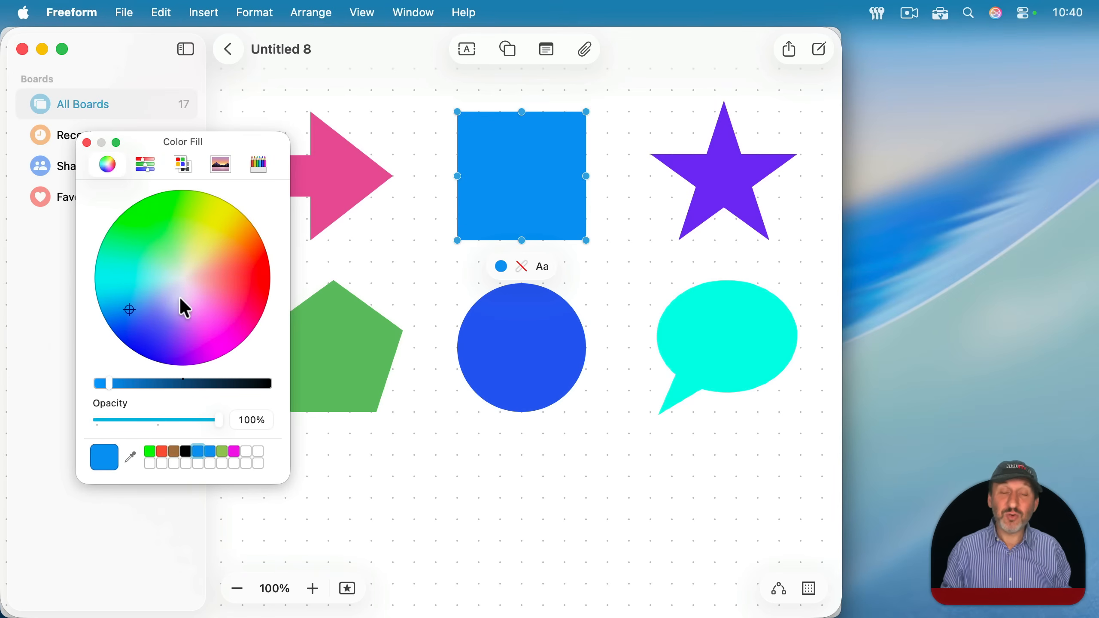
left_click_drag(131, 309, 165, 225)
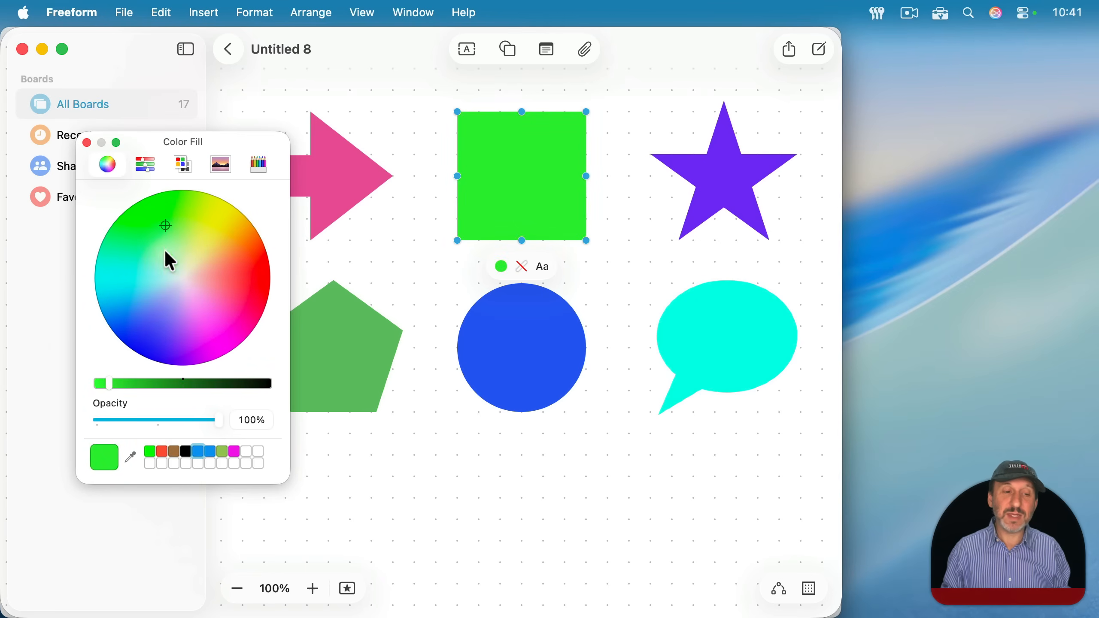
left_click_drag(119, 383, 165, 382)
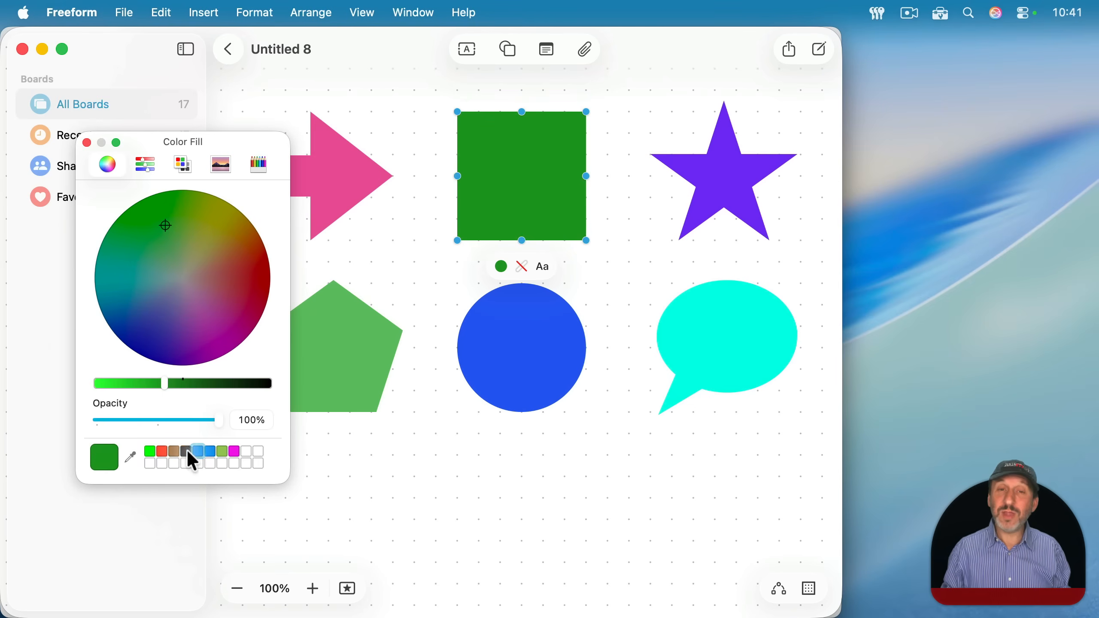
- Save the dark green in the first empty color swatch and recolor the square to a muted dark crimson
left_click_drag(107, 458, 248, 454)
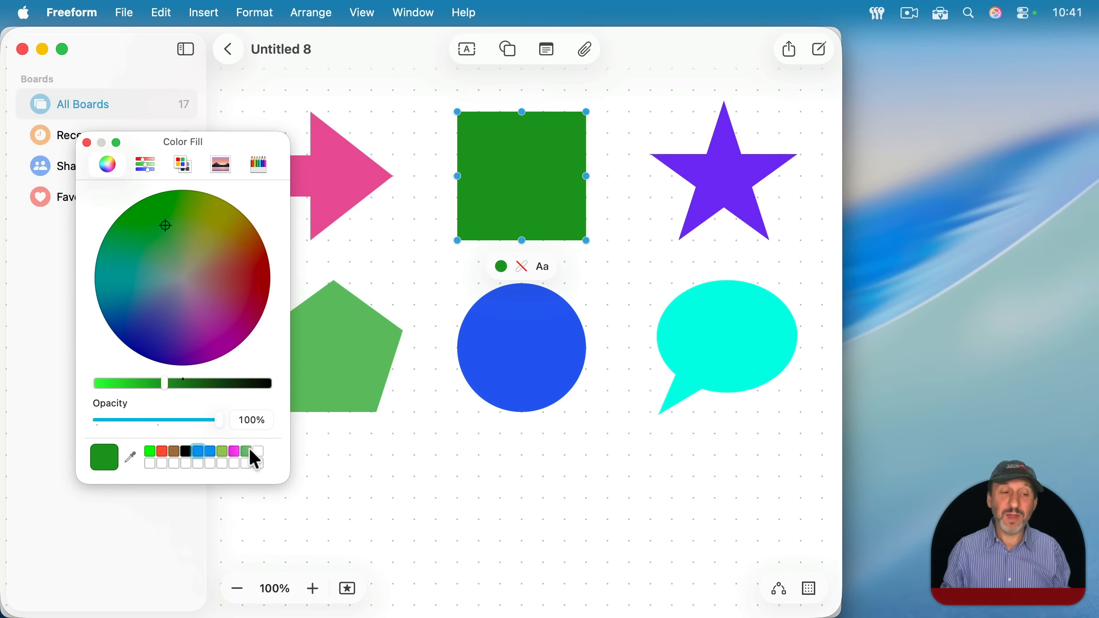
left_click(247, 451)
left_click(232, 286)
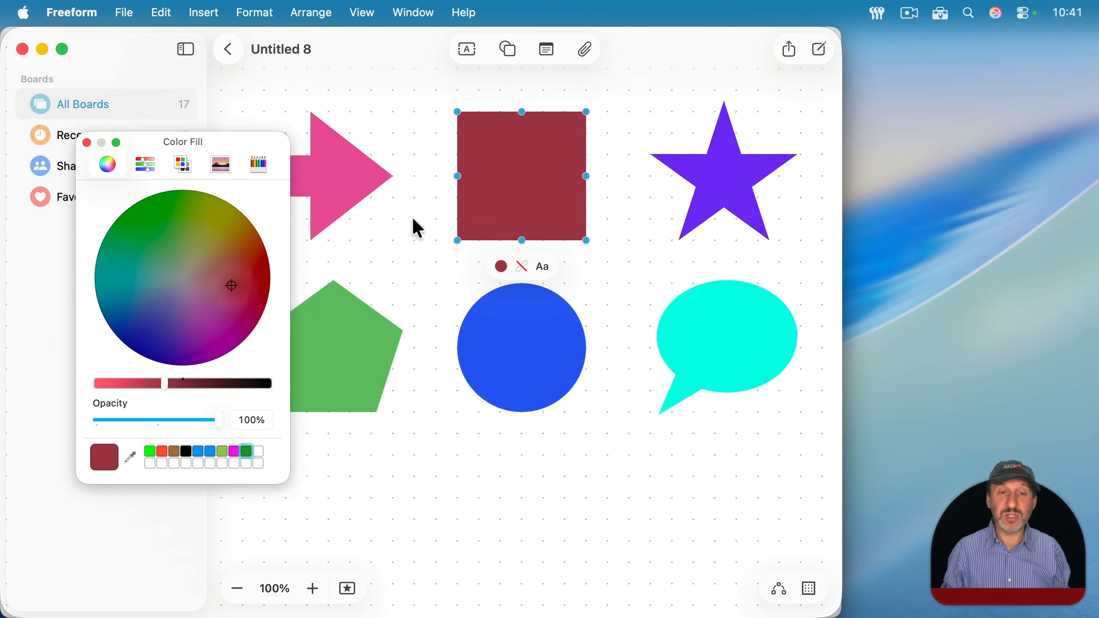
- Recolor the square with the saved dark green swatch, and switch to Pages to fill the book shape with the same swatch
left_click(246, 452)
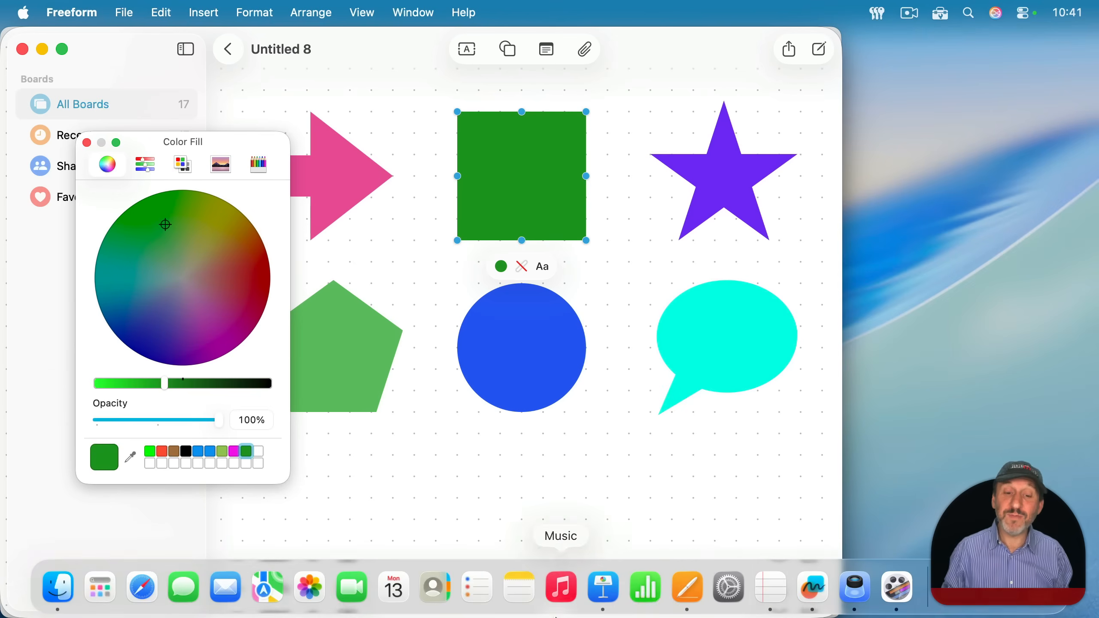
left_click(685, 584)
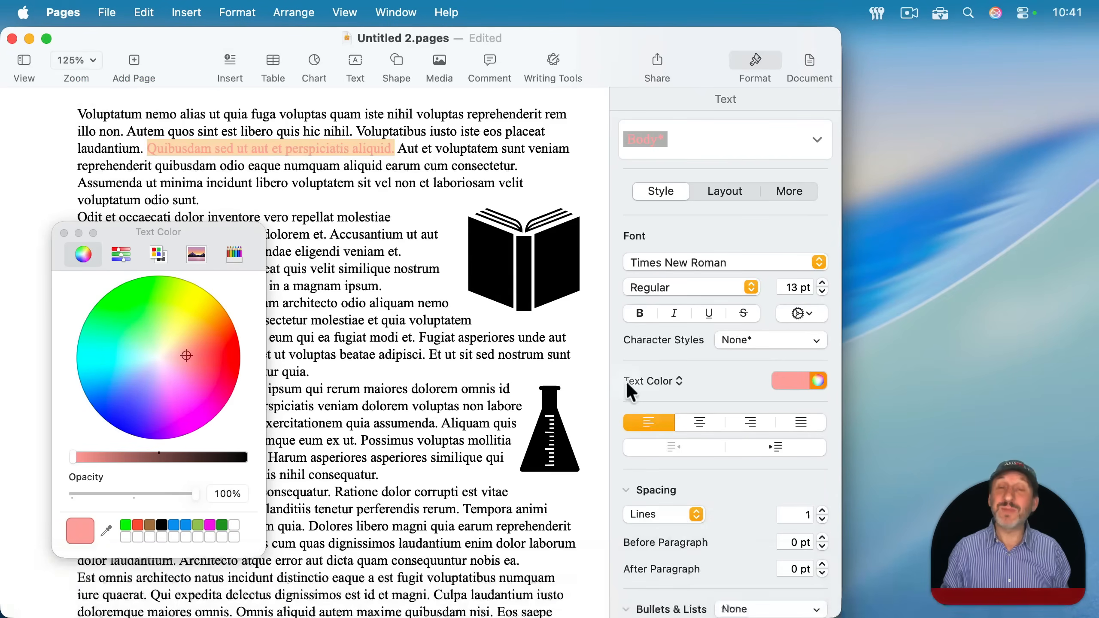
left_click(548, 270)
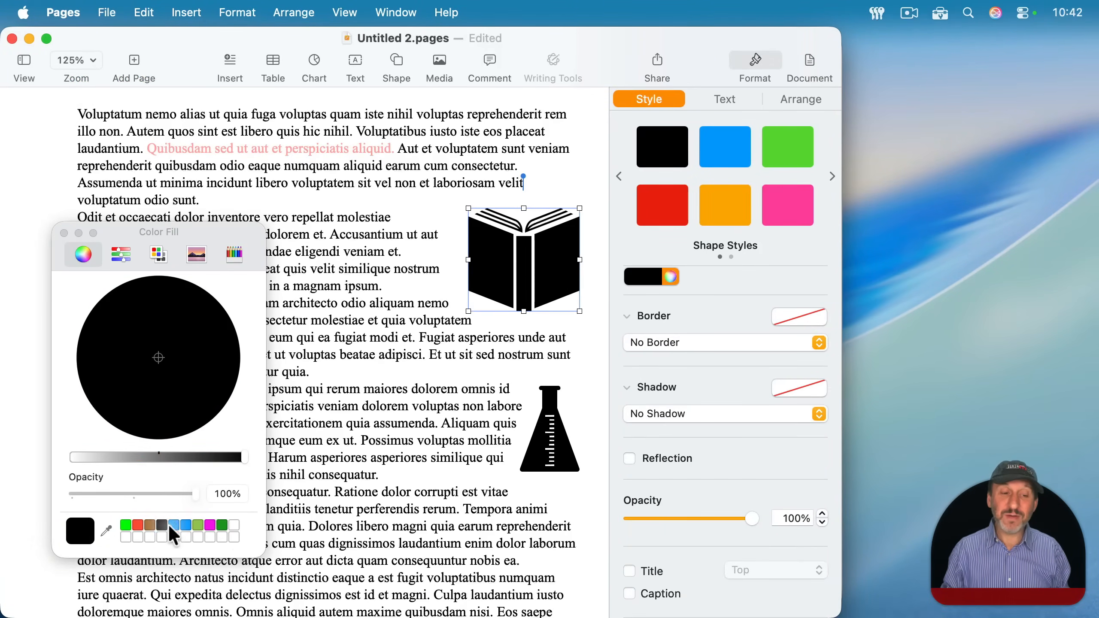
left_click(221, 525)
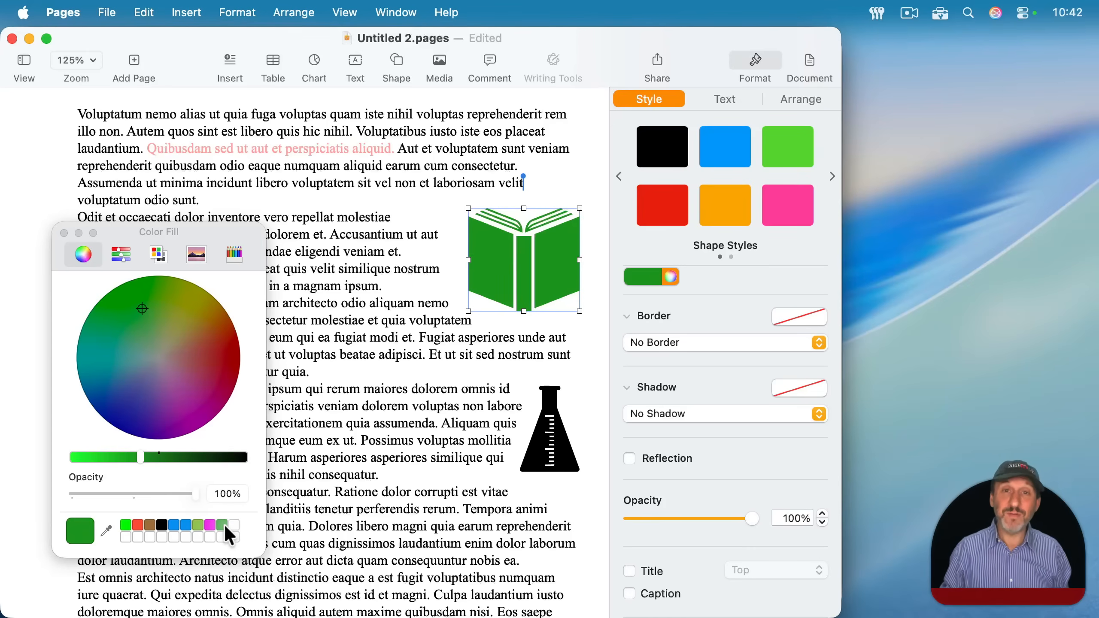
- Move the saved dark green swatch next to the black one and delete it from the swatches
left_click_drag(221, 525, 172, 524)
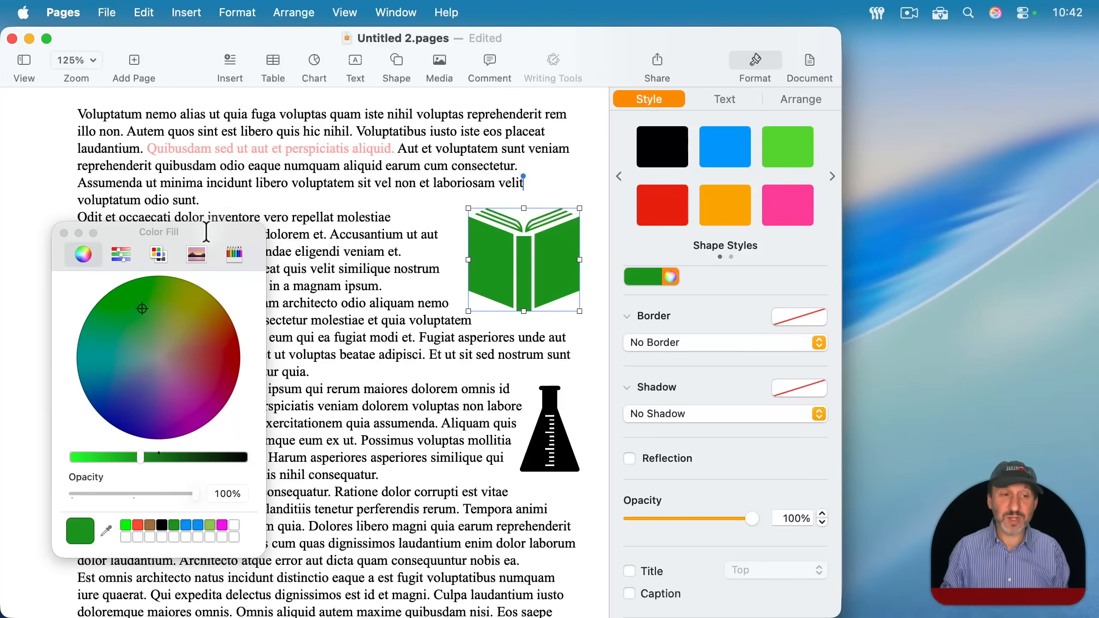
left_click(206, 233)
left_click(173, 525)
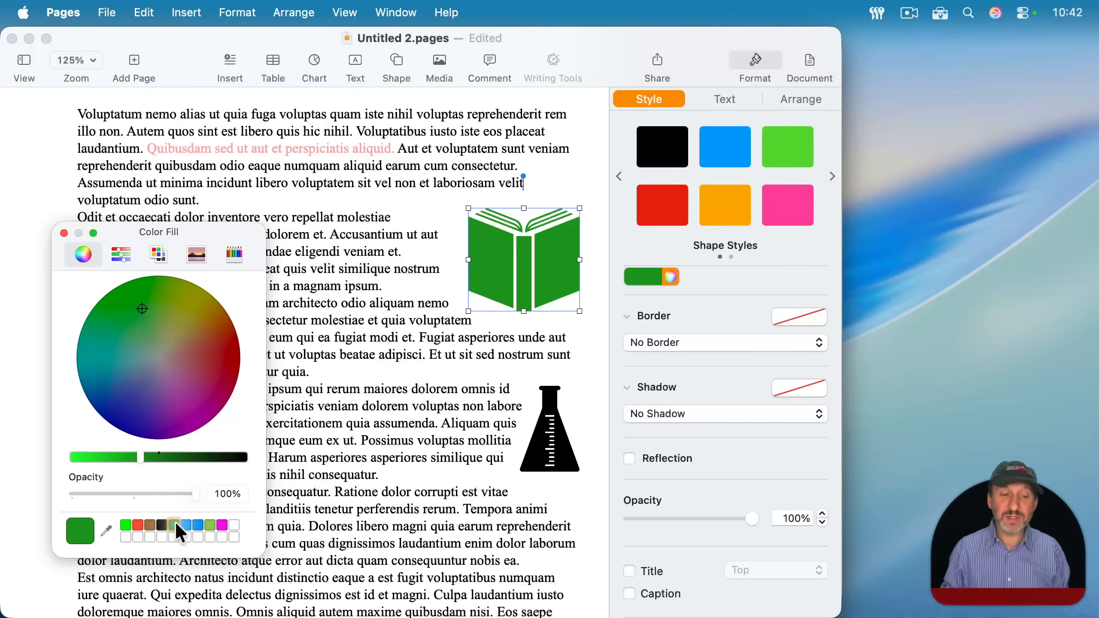
key("BackSpace")
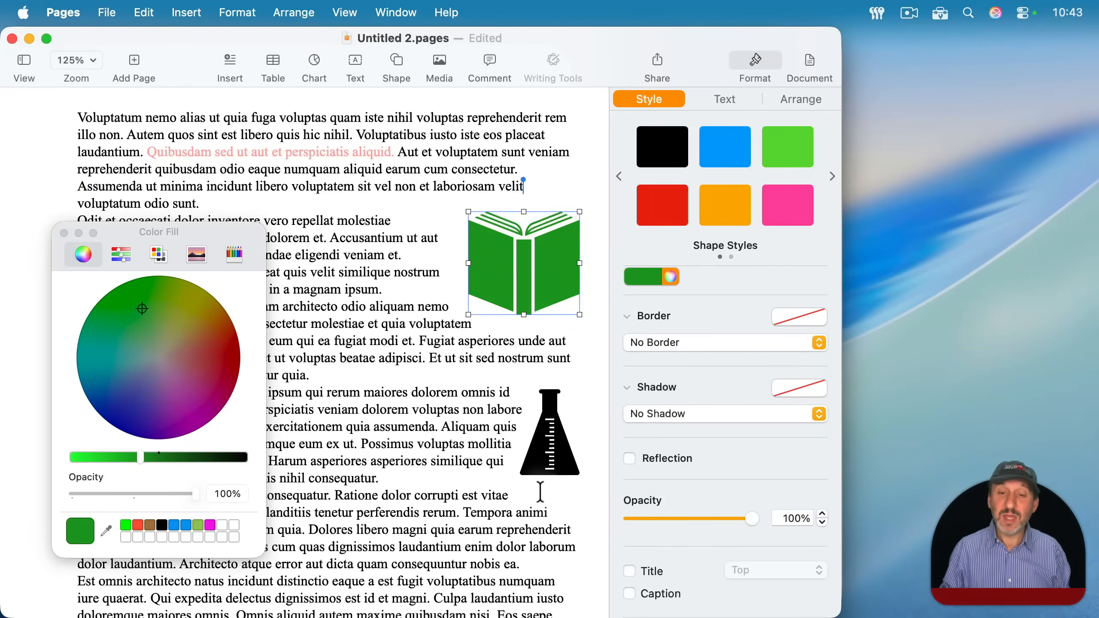
- Compare the sunset photo with the book shape and try a muted grey from the color wheel as the book's fill
scroll(540, 491, "down", 20)
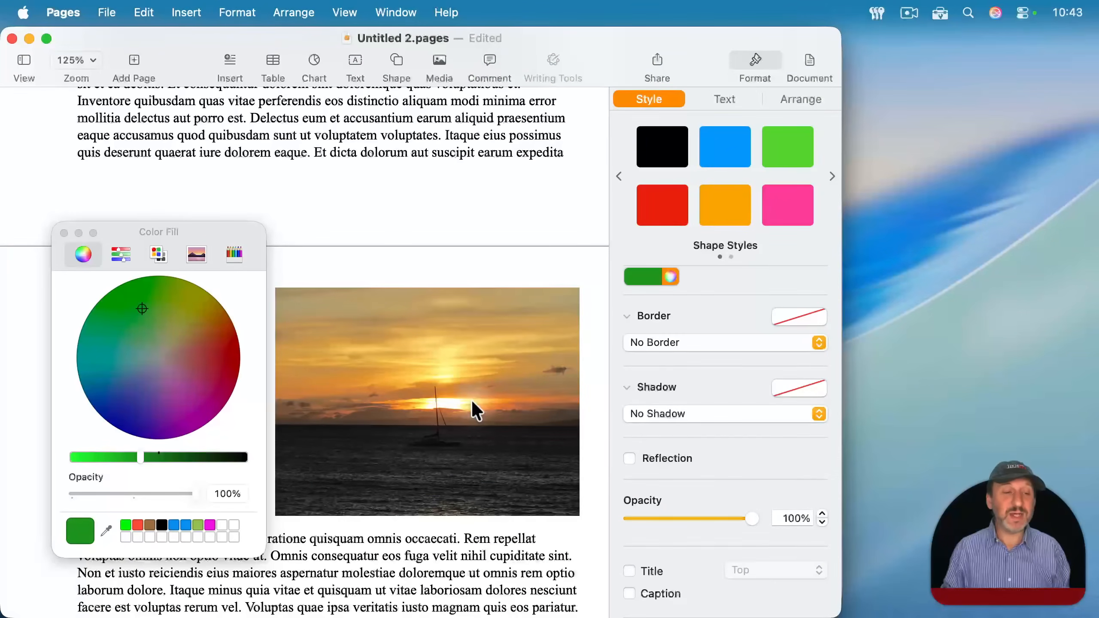
scroll(472, 401, "up", 15)
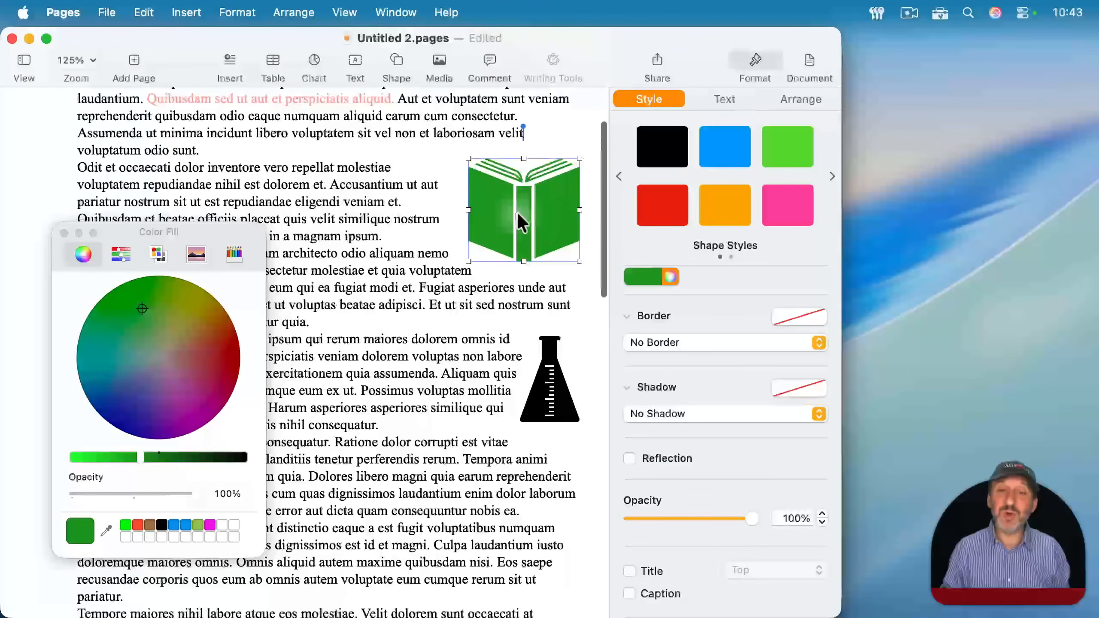
scroll(505, 377, "down", 15)
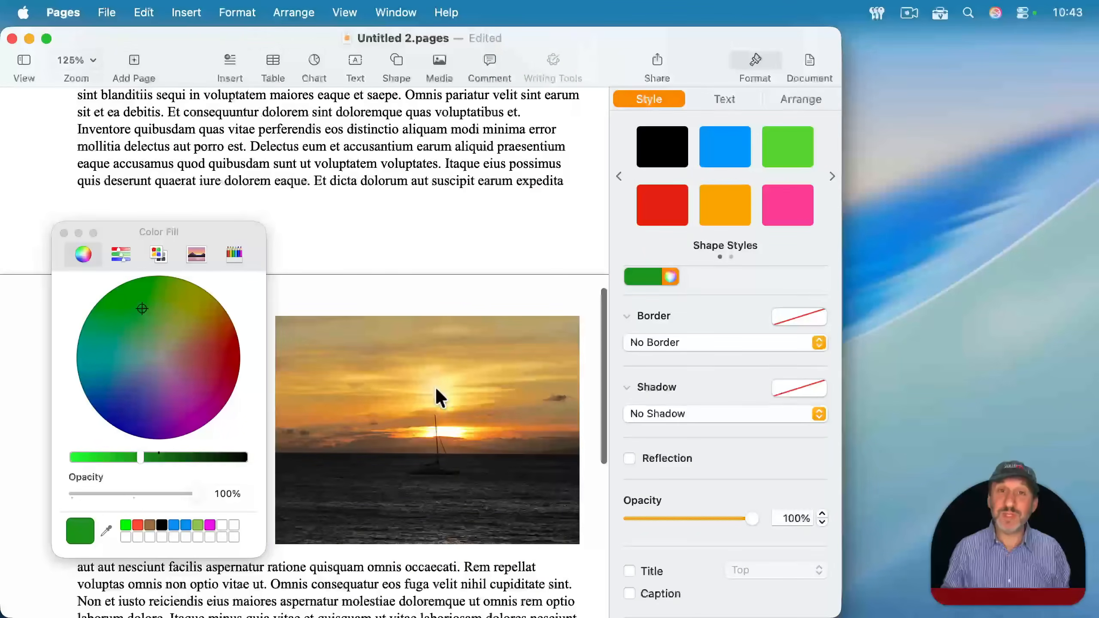
scroll(440, 384, "up", 15)
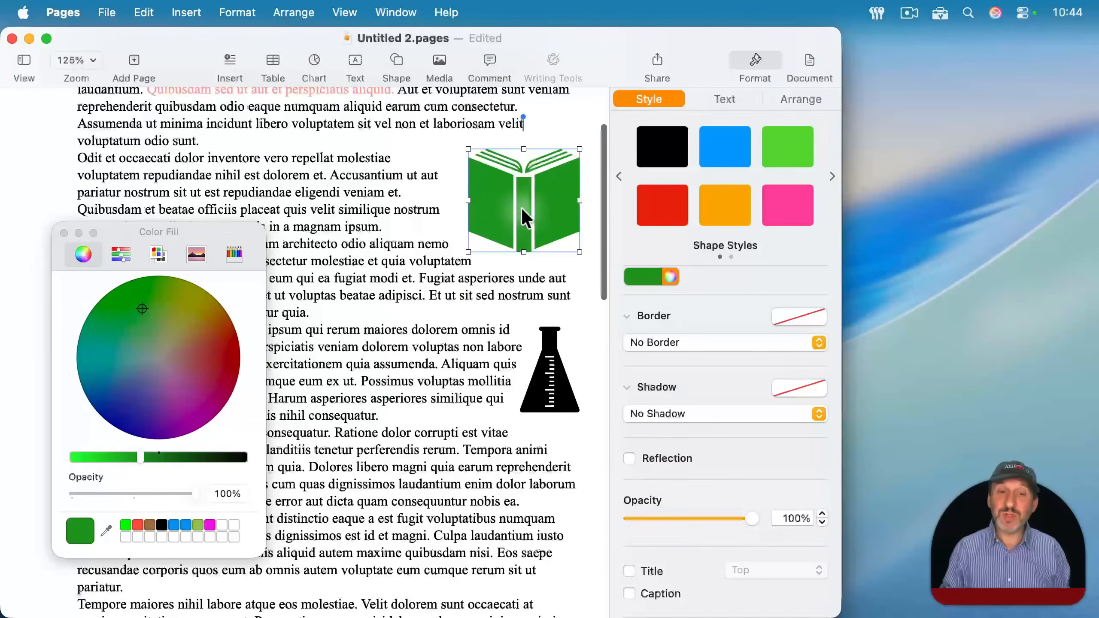
left_click_drag(169, 376, 164, 360)
- Fill the book shape with a golden orange sampled from the sunset photo and save that color in the first empty swatch
scroll(422, 463, "down", 15)
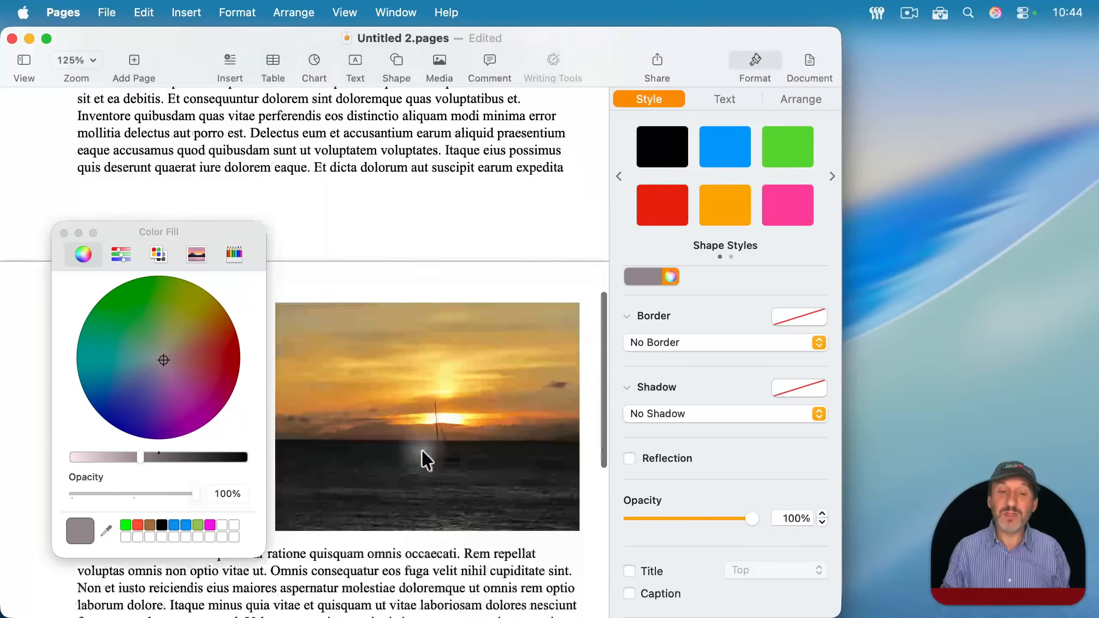
left_click(104, 533)
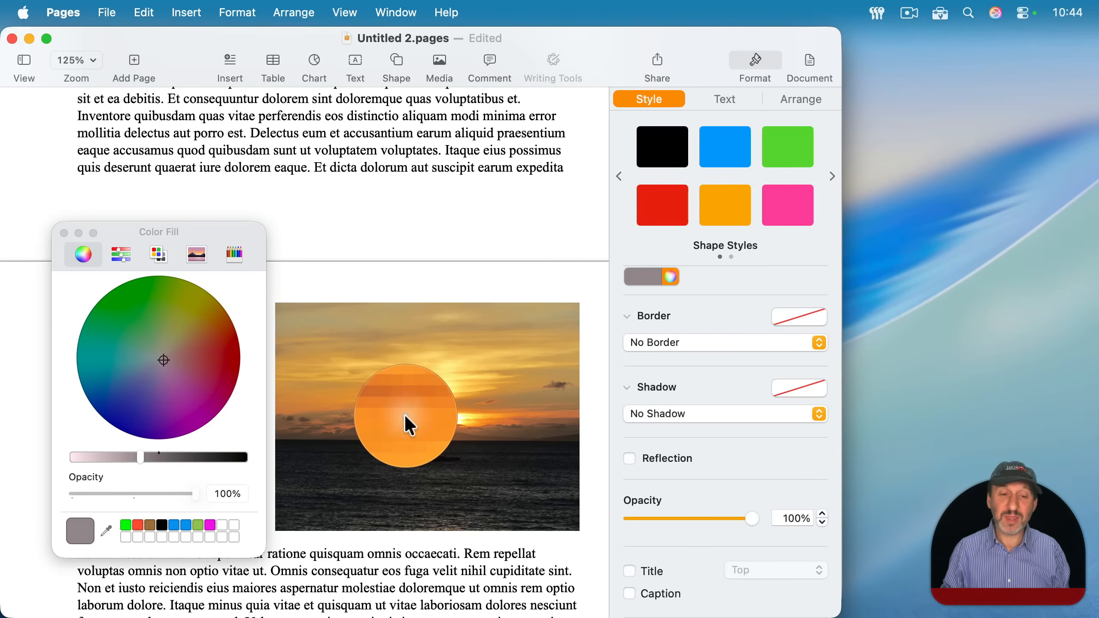
left_click(406, 416)
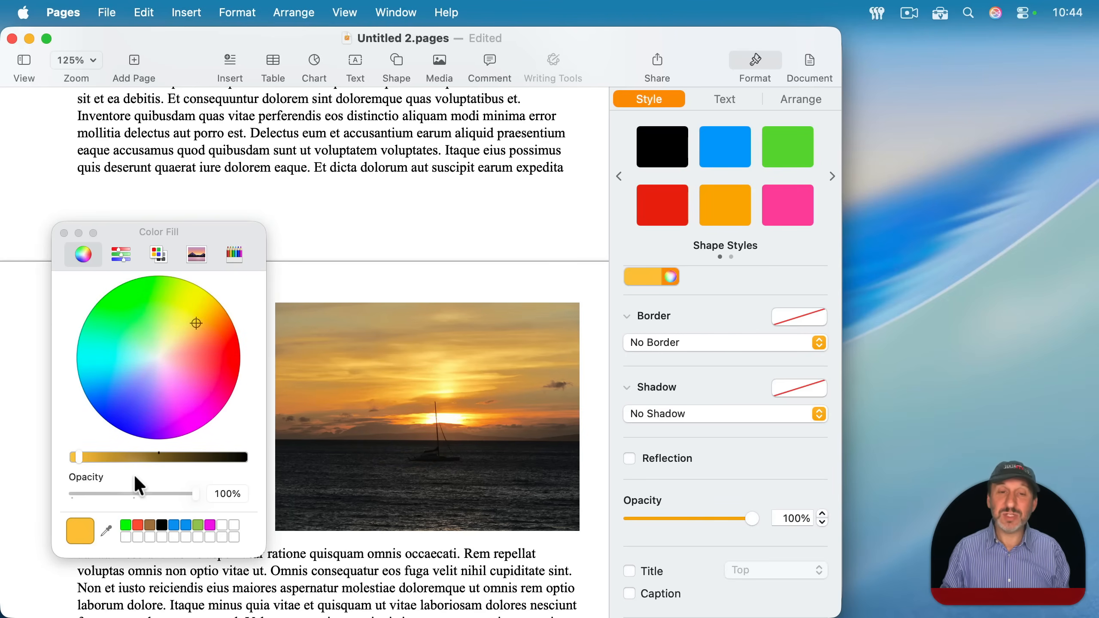
scroll(467, 234, "up", 15)
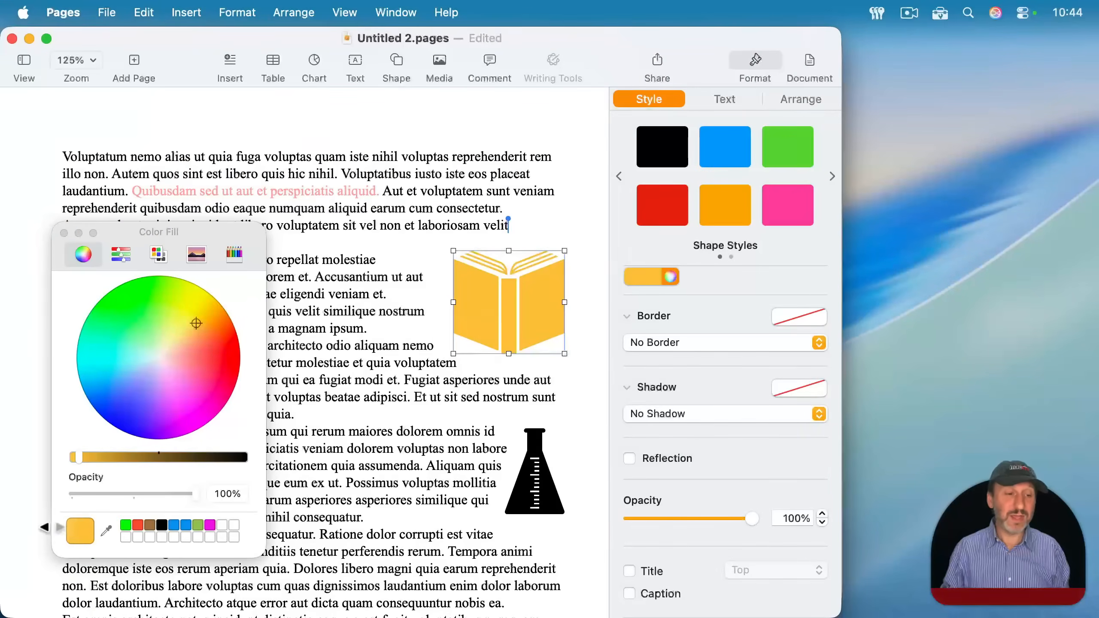
left_click_drag(79, 530, 220, 525)
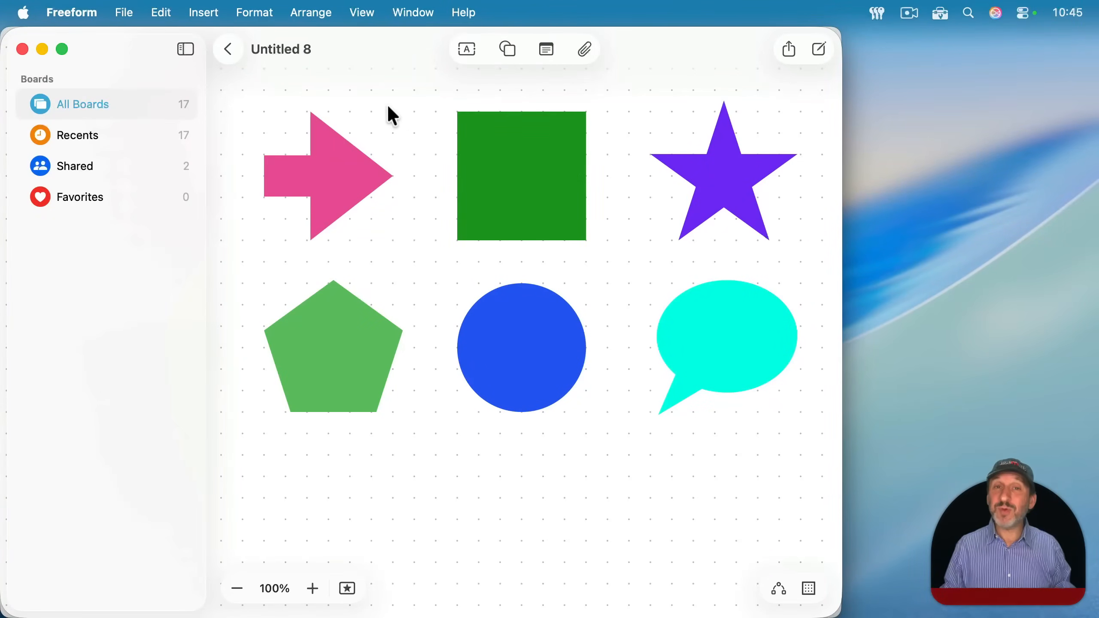
left_click(527, 165)
left_click(501, 266)
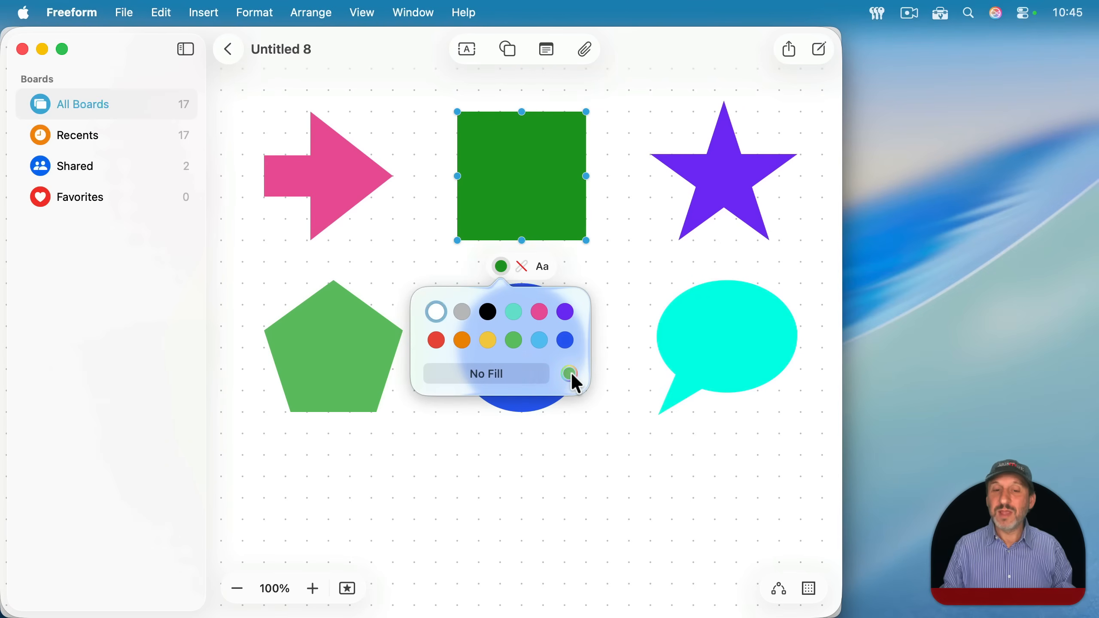
left_click(498, 145)
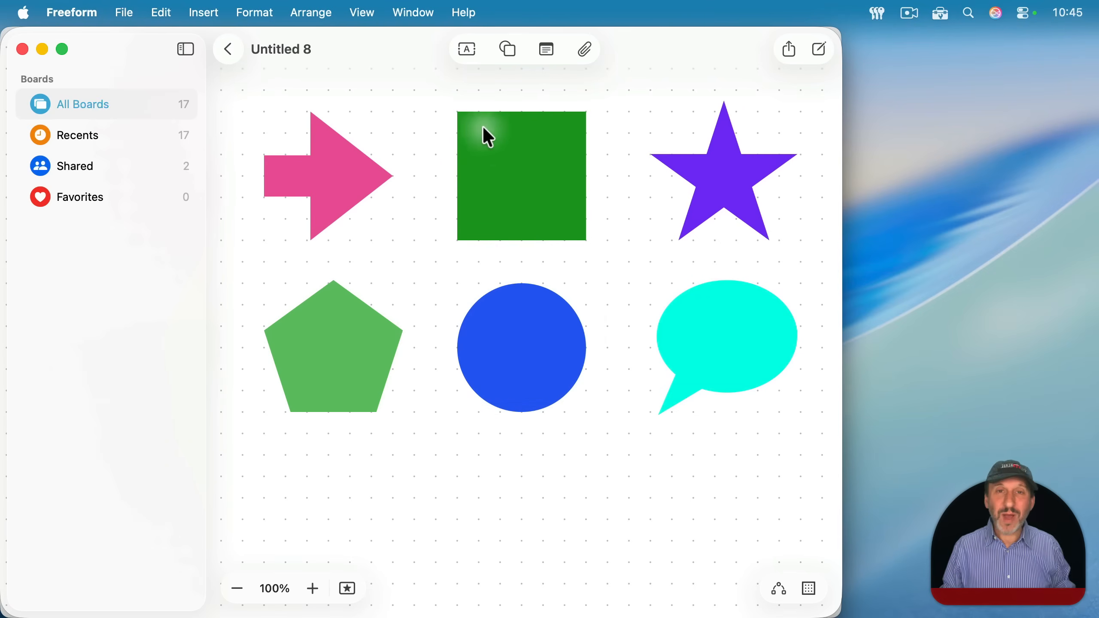
- Show the Colors window in Freeform with no shape selected
left_click(257, 11)
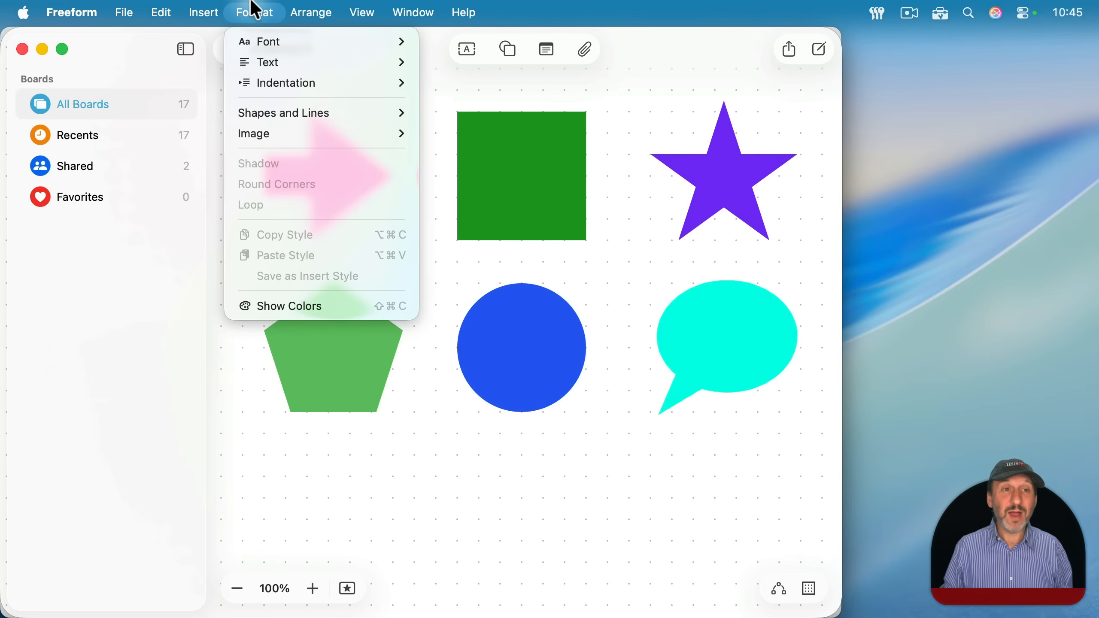
left_click(366, 315)
left_click(247, 140)
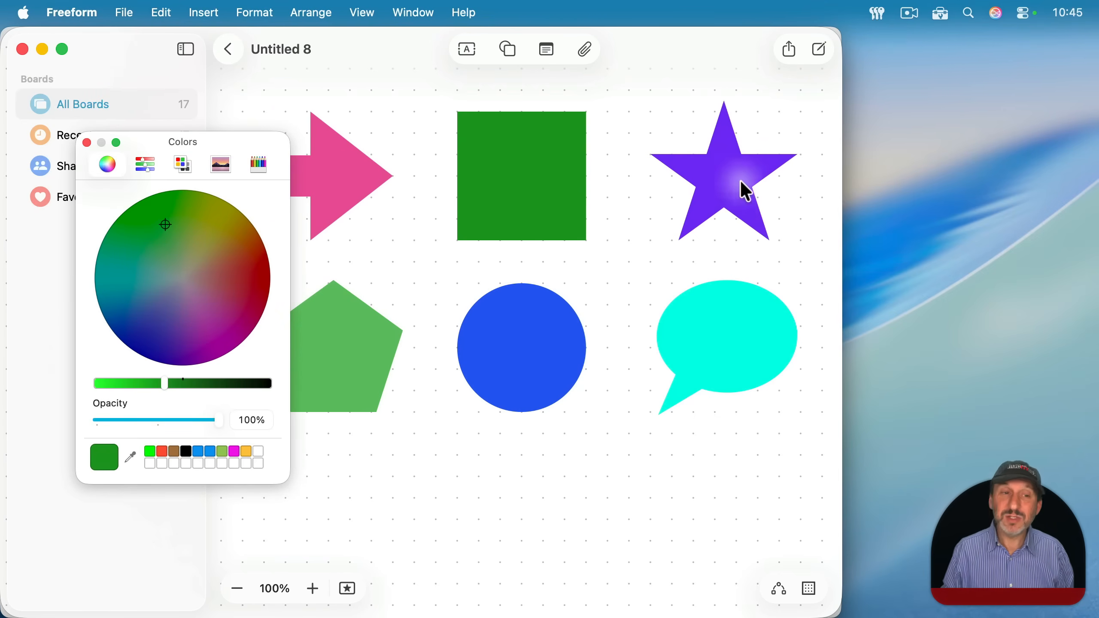
- Select the star, square, arrow, circle and speech bubble in turn to examine each fill in the color picker, and clear the selection
left_click(729, 171)
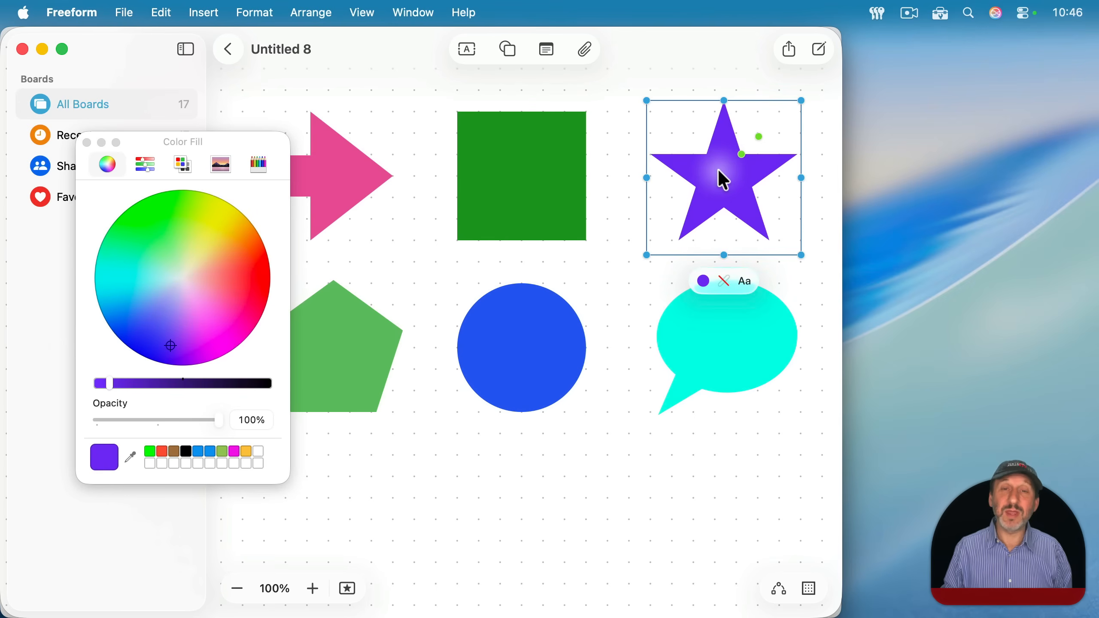
left_click(520, 179)
left_click(323, 173)
left_click(523, 177)
left_click(532, 287)
left_click(670, 317)
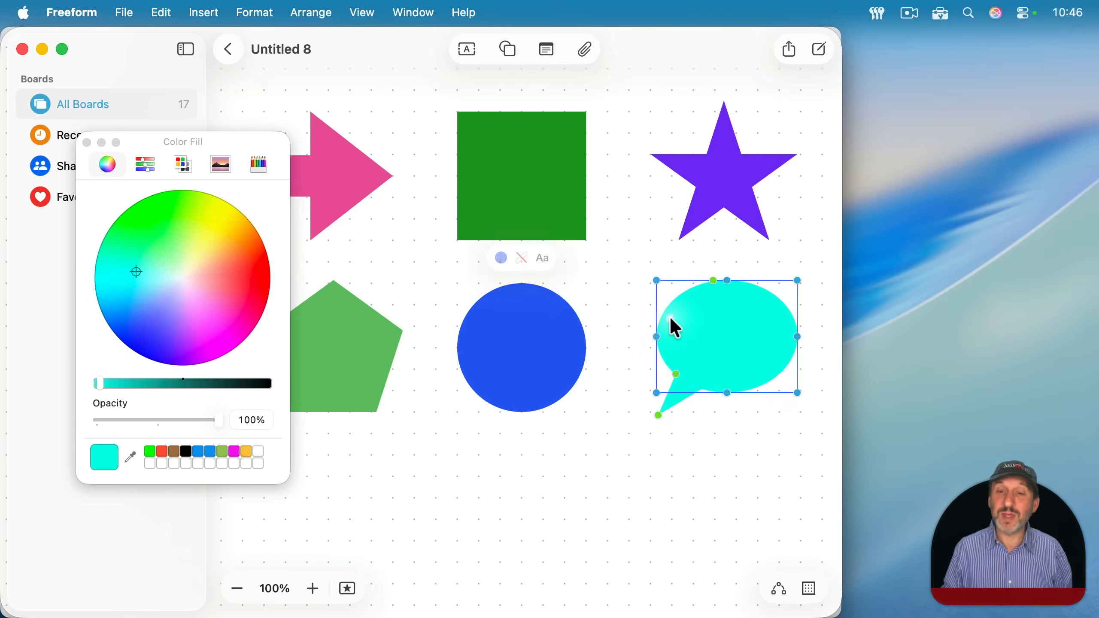
left_click(716, 167)
left_click(567, 180)
left_click(433, 208)
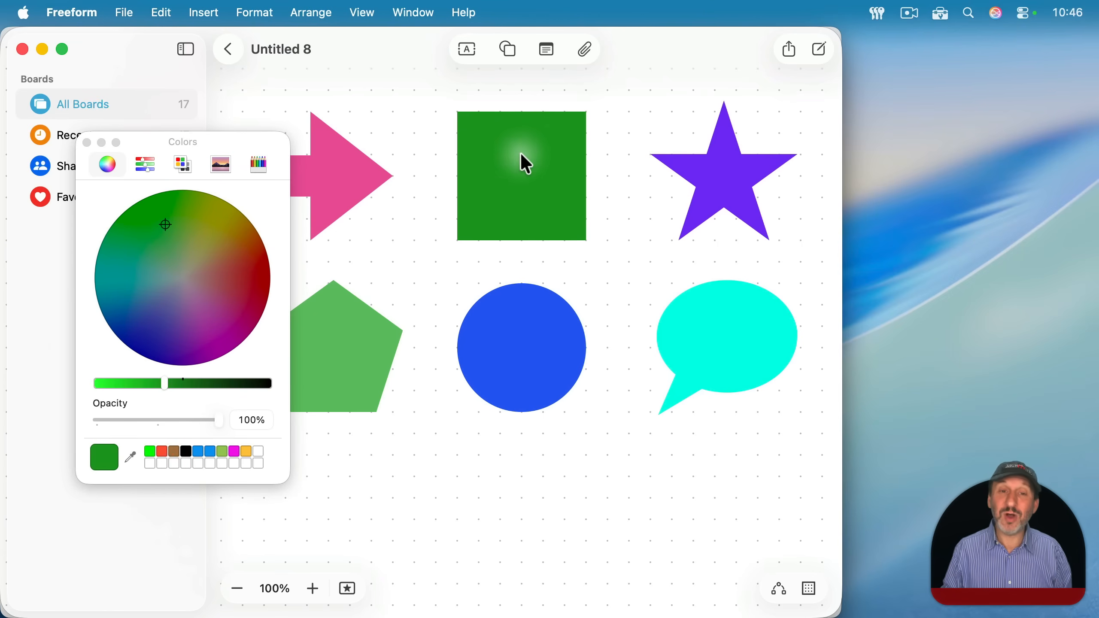
- Color the square red, the circle magenta, the pentagon blue and the arrow brown directly from the saved swatches
left_click_drag(164, 453, 524, 183)
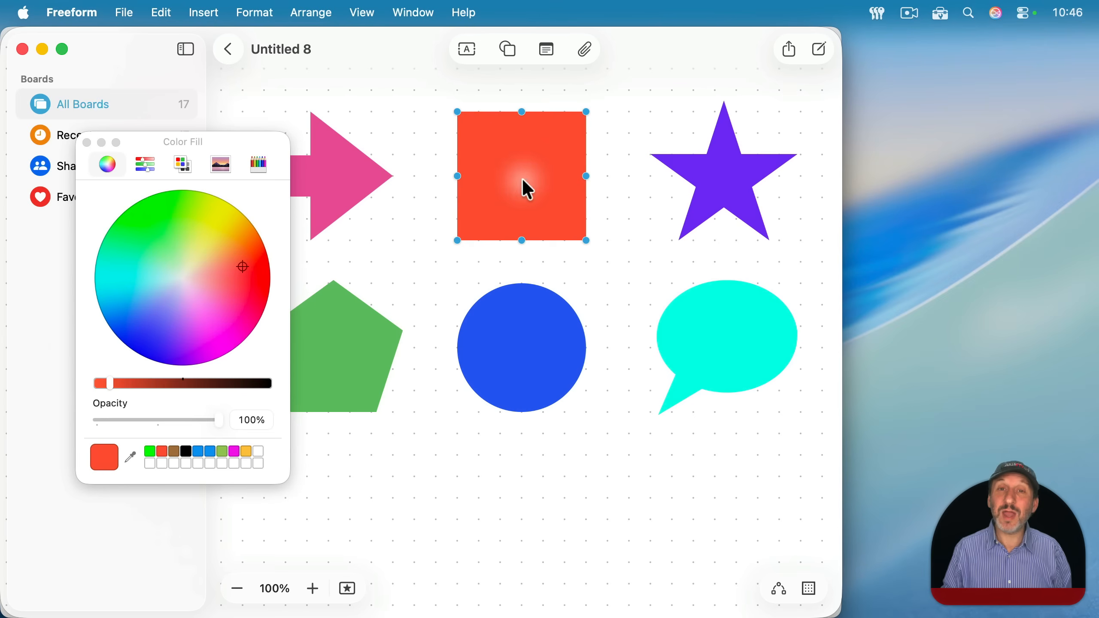
left_click_drag(533, 347, 532, 347)
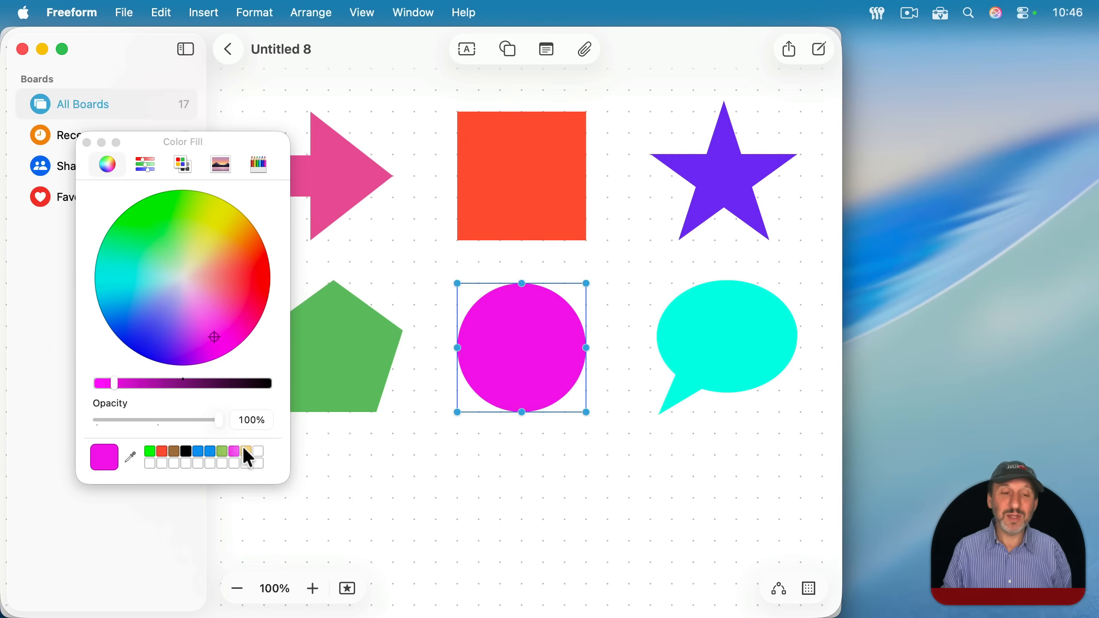
left_click_drag(214, 453, 325, 376)
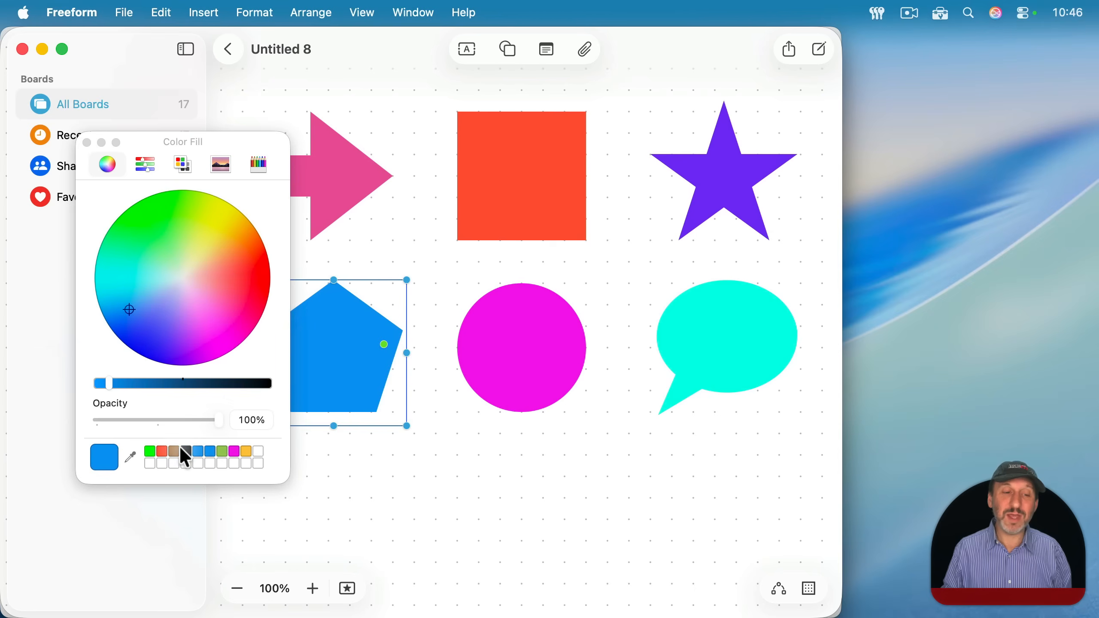
left_click_drag(174, 452, 345, 176)
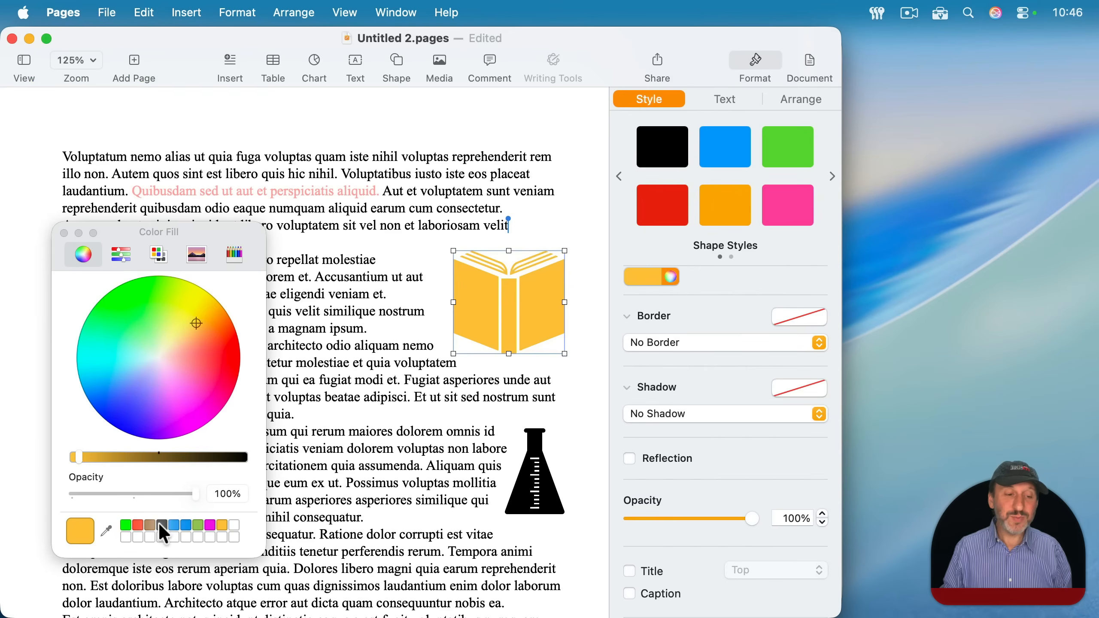
- Switch to Pages and color the book brown and the flask magenta directly from the saved swatches
left_click_drag(152, 526, 459, 303)
left_click_drag(211, 525, 555, 492)
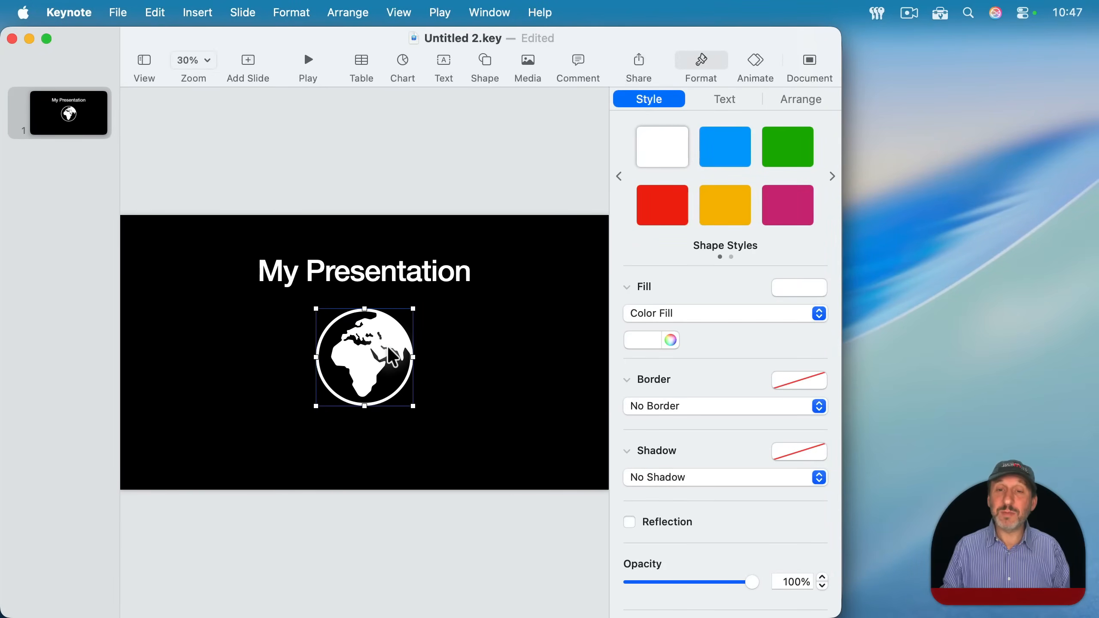
- Switch to Keynote and fill the globe shape with a light orange from the color wheel
left_click(671, 340)
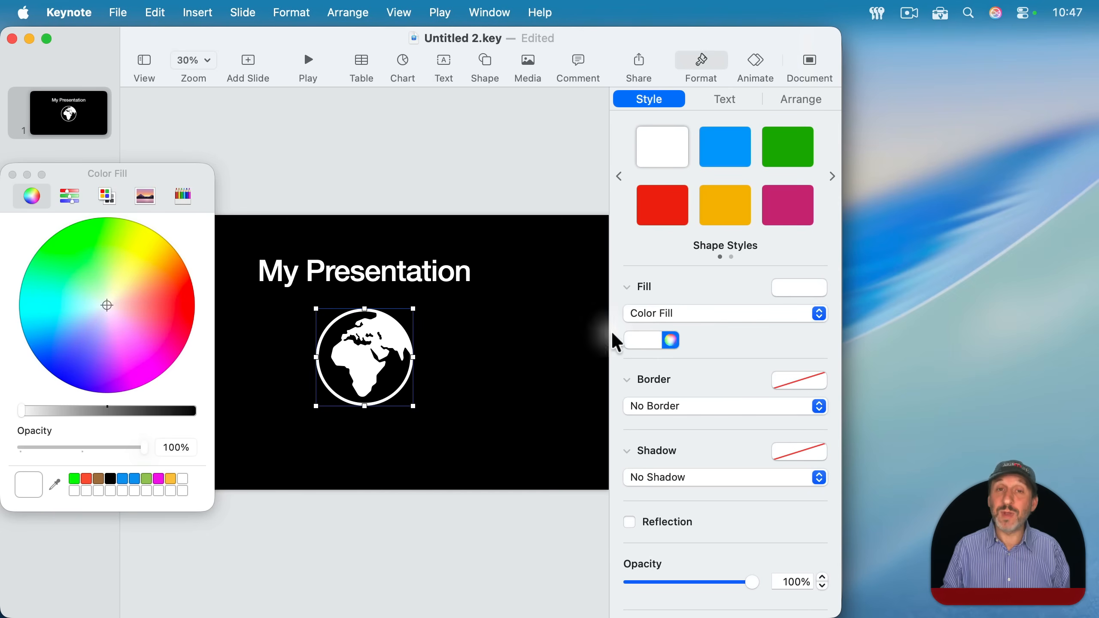
mouse_move(129, 304)
left_mouse_down()
mouse_move(161, 285)
mouse_move(177, 313)
mouse_move(156, 280)
left_mouse_up()
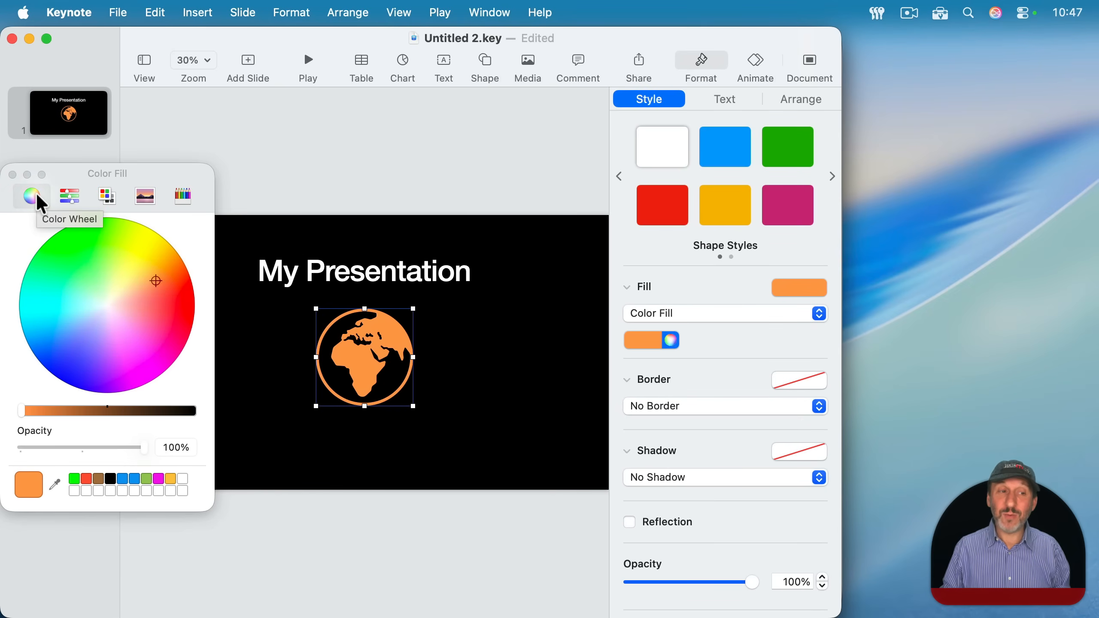
- Examine the globe color's RGB and HSB sliders, return to the RGB sliders and select the hex color value
left_click(73, 196)
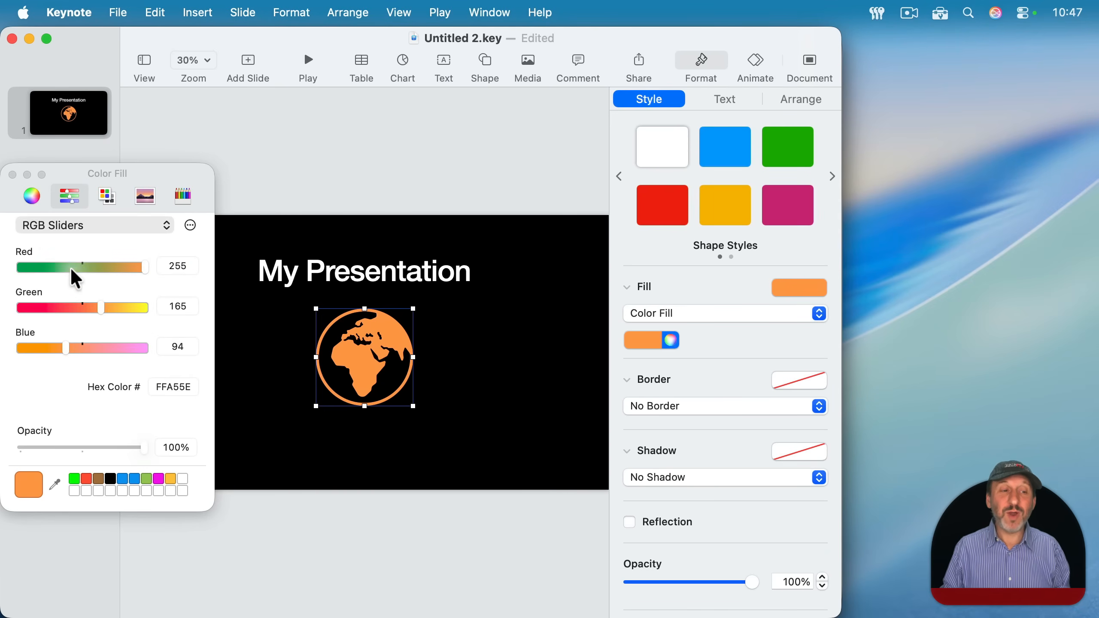
left_click(83, 228)
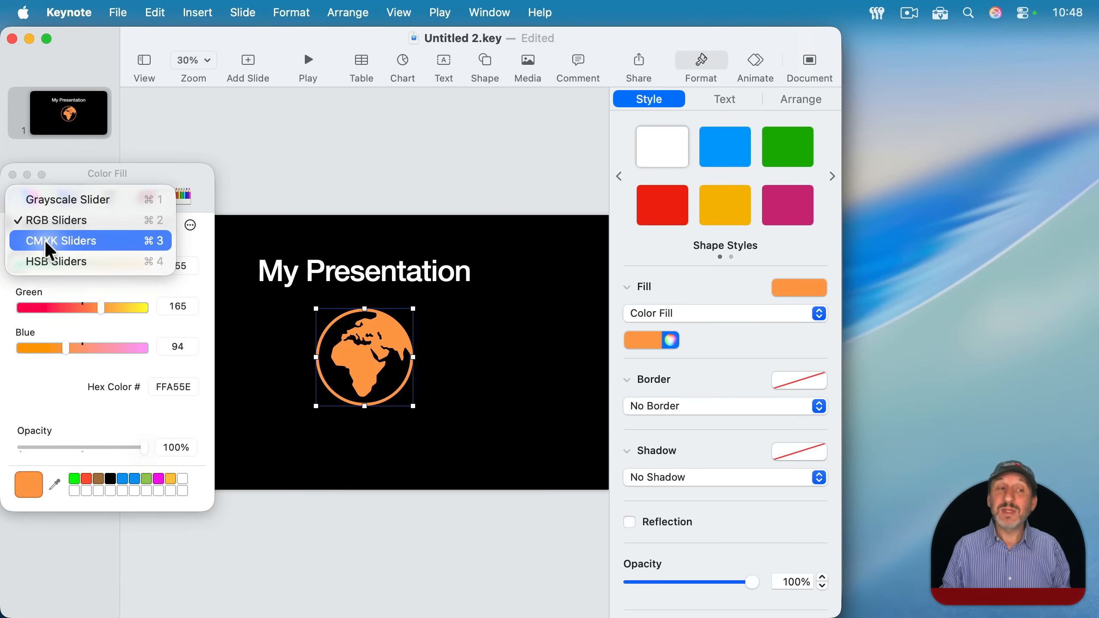
left_click(57, 258)
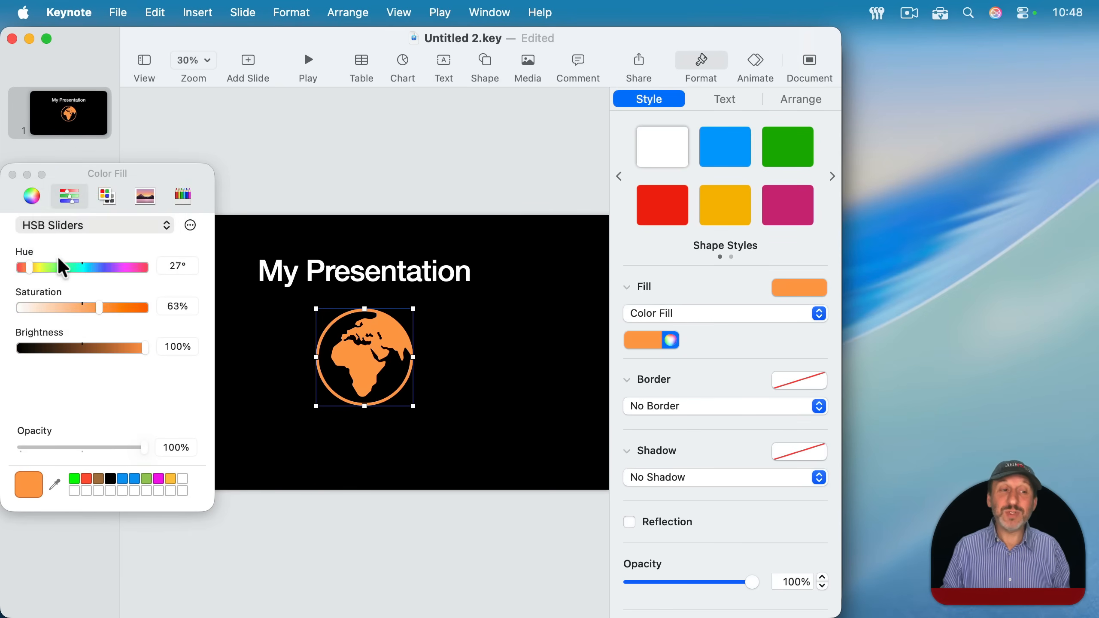
left_click(84, 225)
left_click(85, 179)
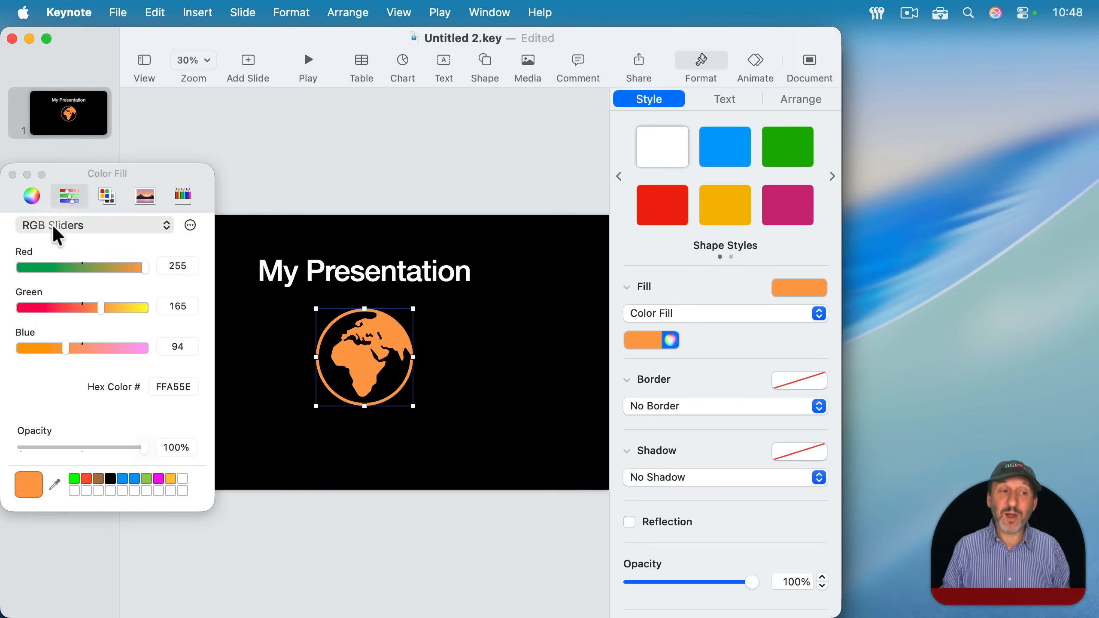
left_click(175, 387)
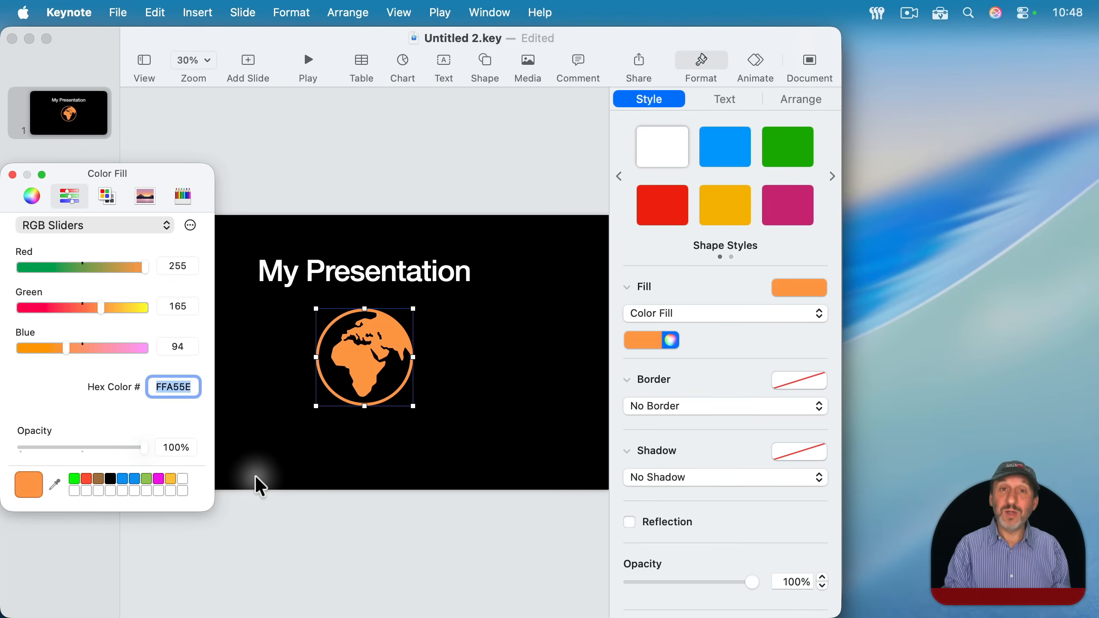
- Set the globe's hex color value to FF0000
type("FF")
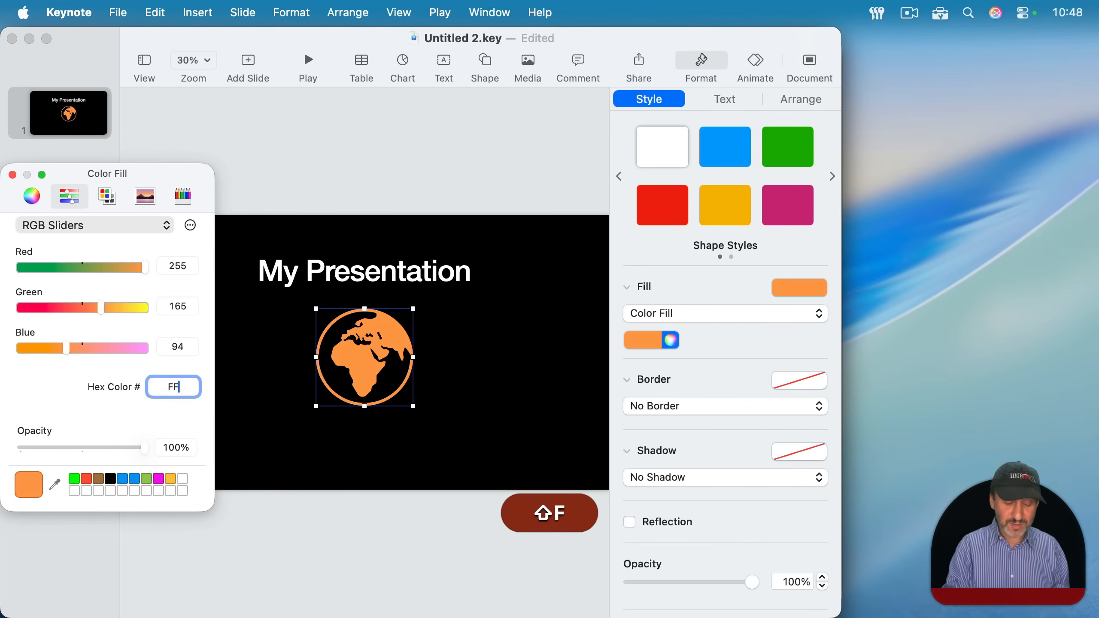
type("0000")
key("Return")
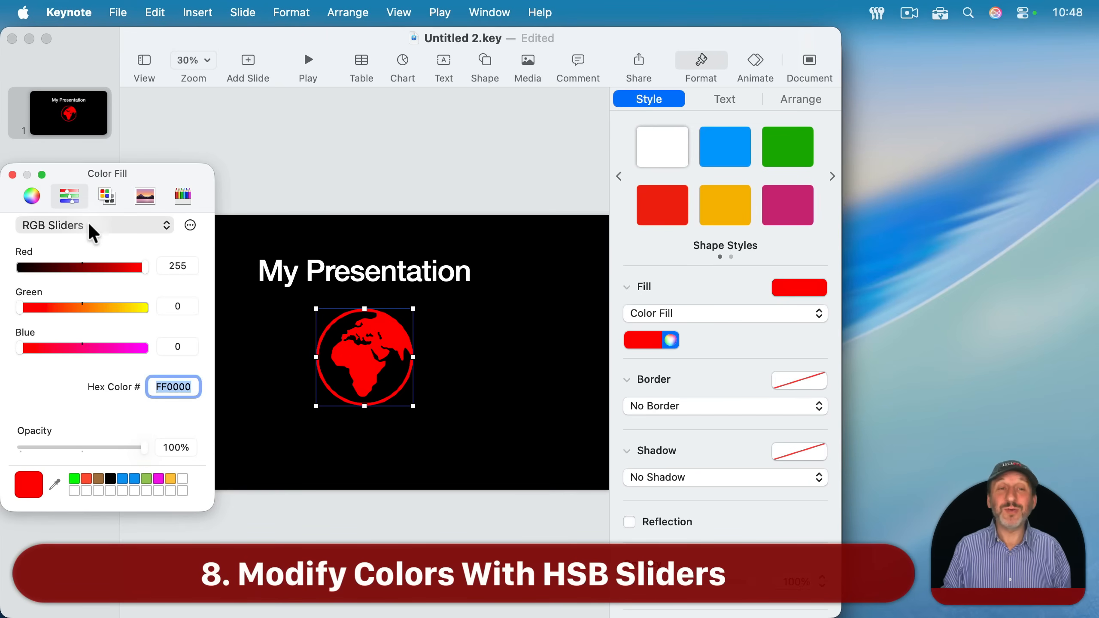
- Switch to the HSB sliders, try out the globe color's brightness and lower its saturation
left_click(69, 225)
left_click(70, 260)
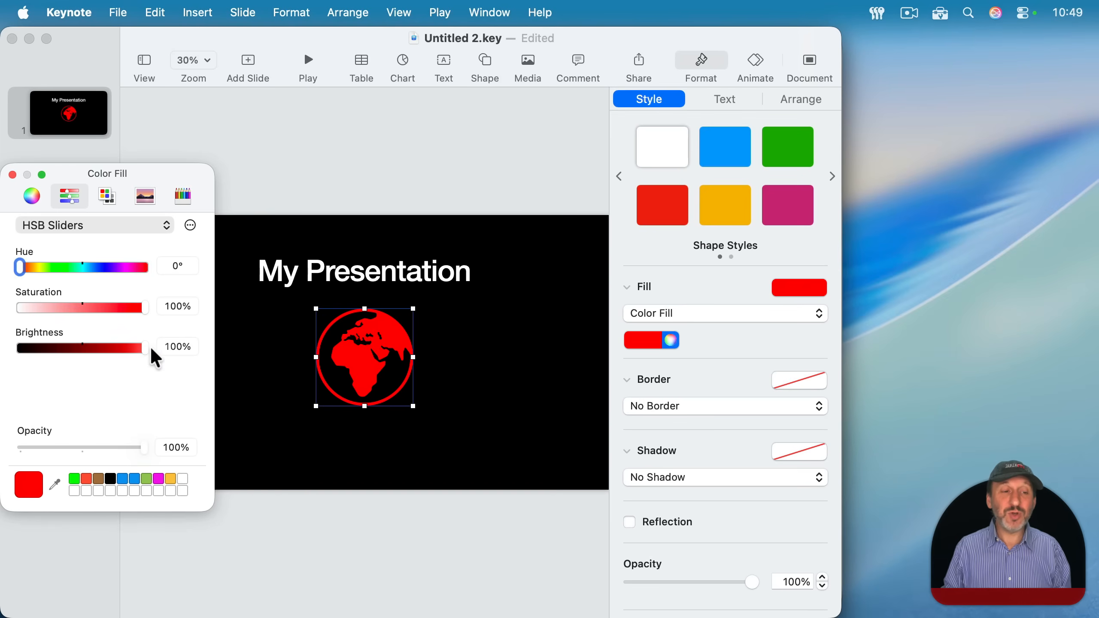
left_click_drag(143, 348, 167, 345)
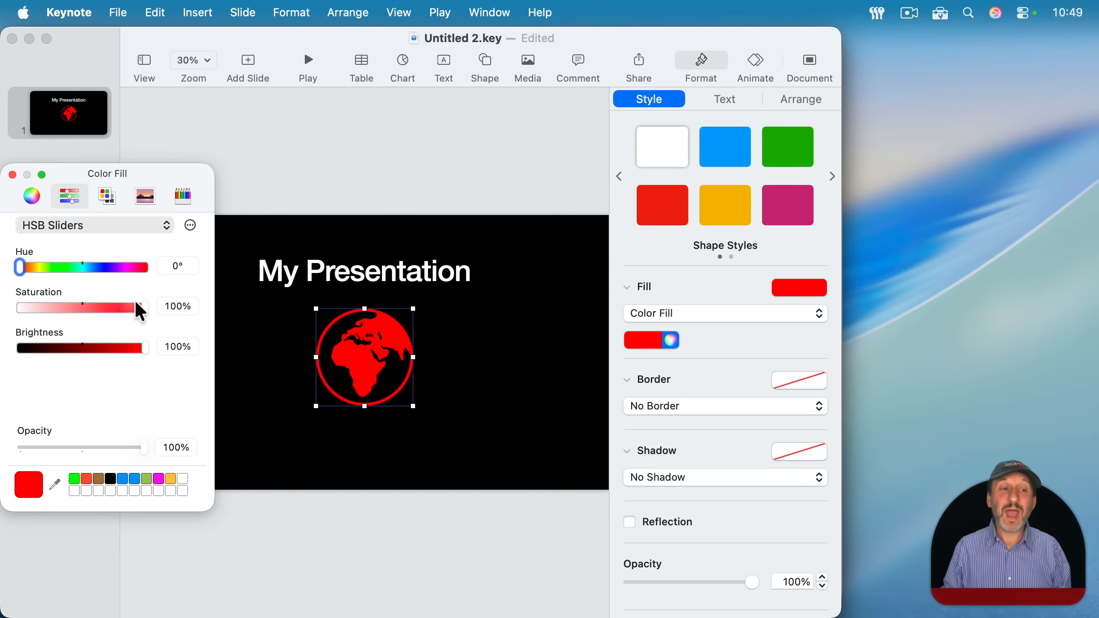
left_click_drag(145, 306, 61, 304)
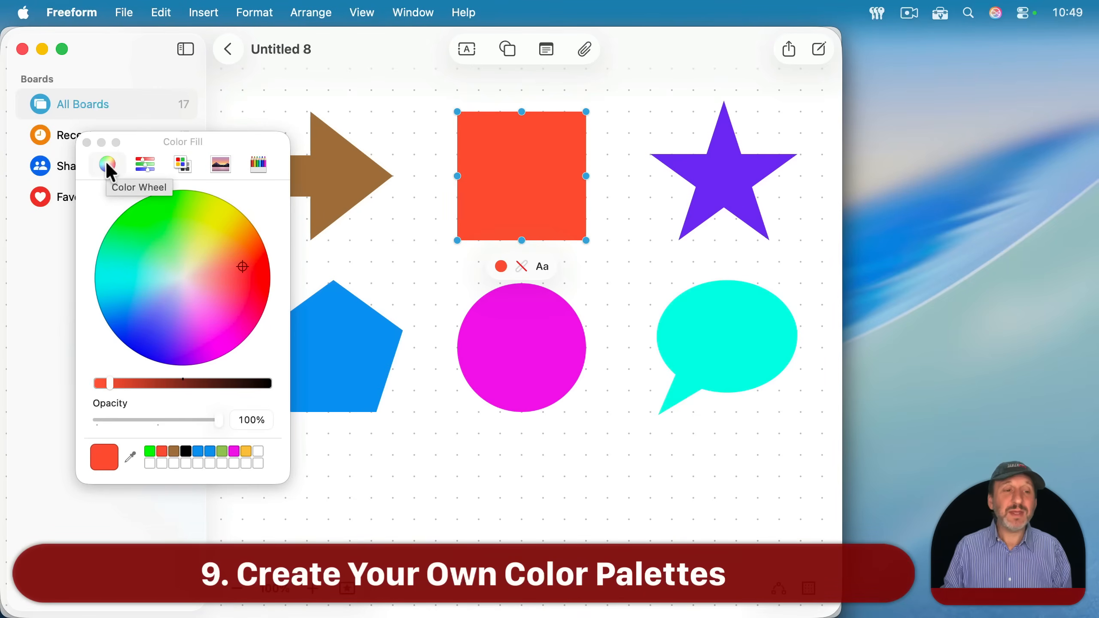
- In Freeform, look at the square's RGB sliders and color the square Turquoise from the color pencils
left_click(149, 164)
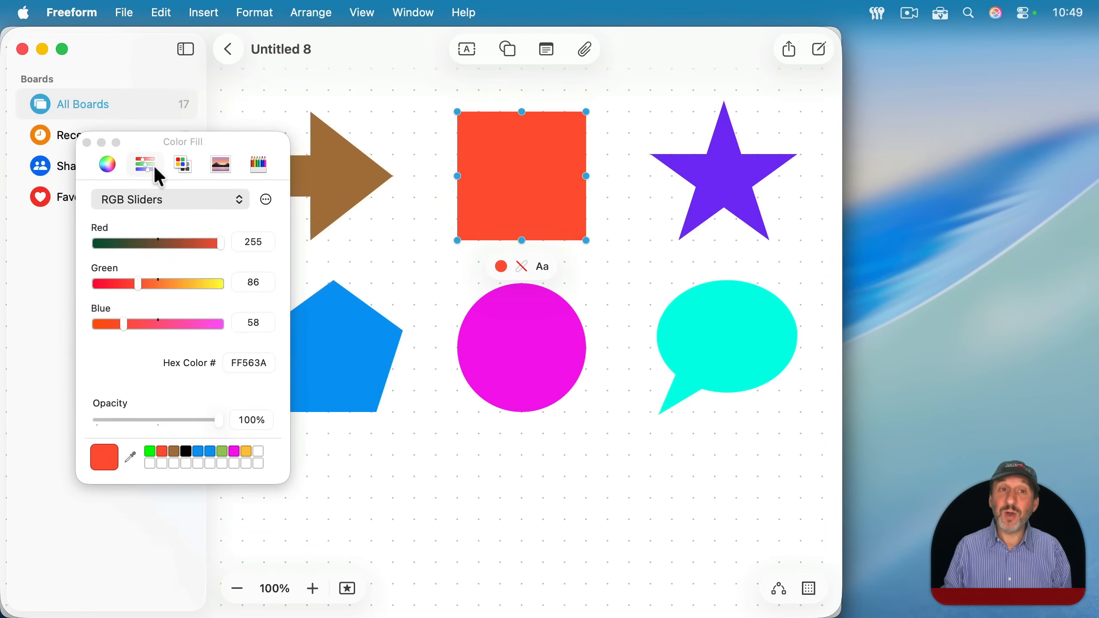
left_click(263, 165)
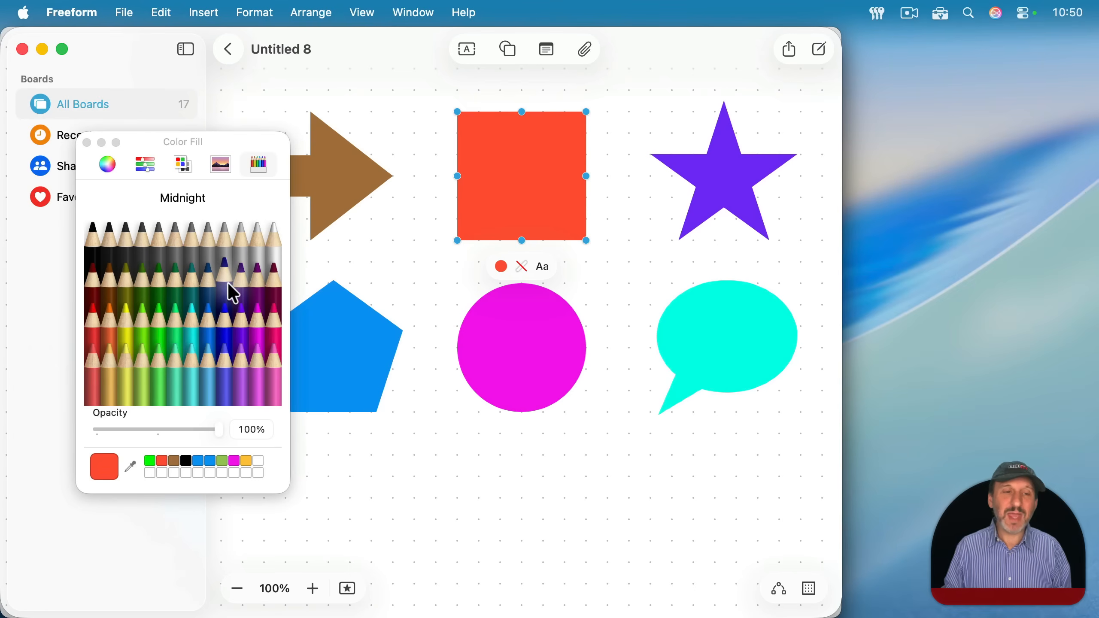
left_click(197, 322)
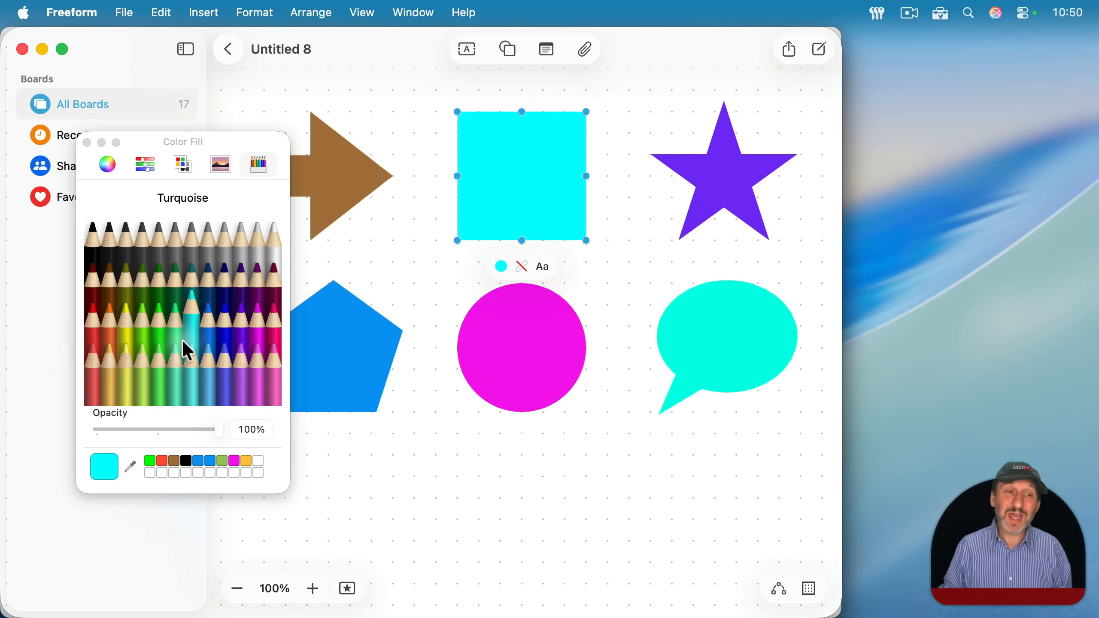
- Browse the color palettes, give the square systemGreenColor from the Developer palette and create a new palette containing that green
left_click(177, 166)
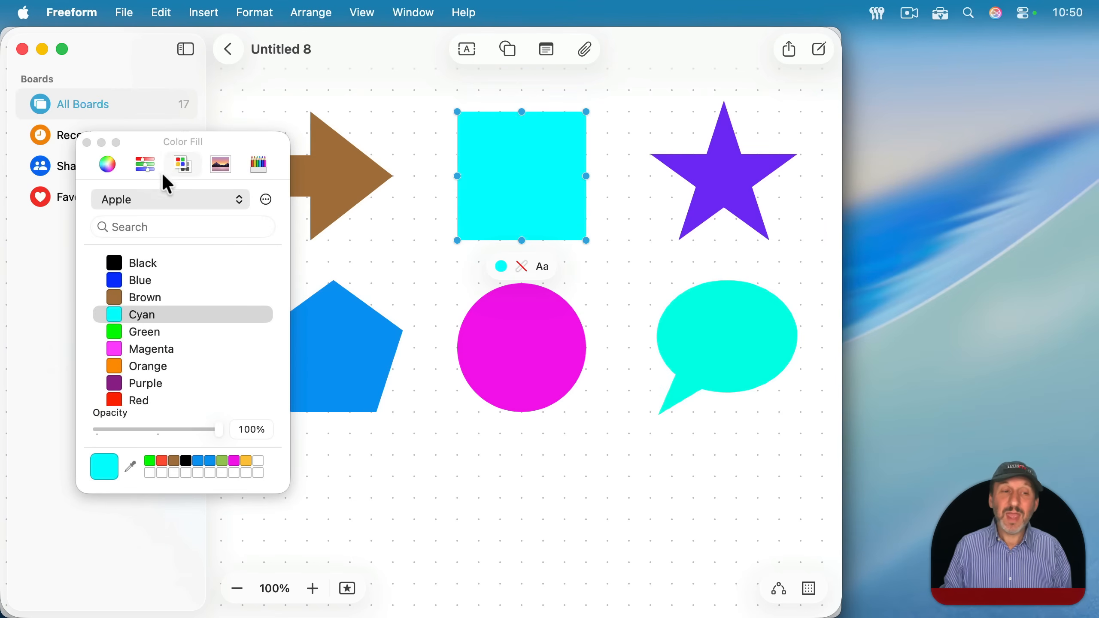
left_click(162, 200)
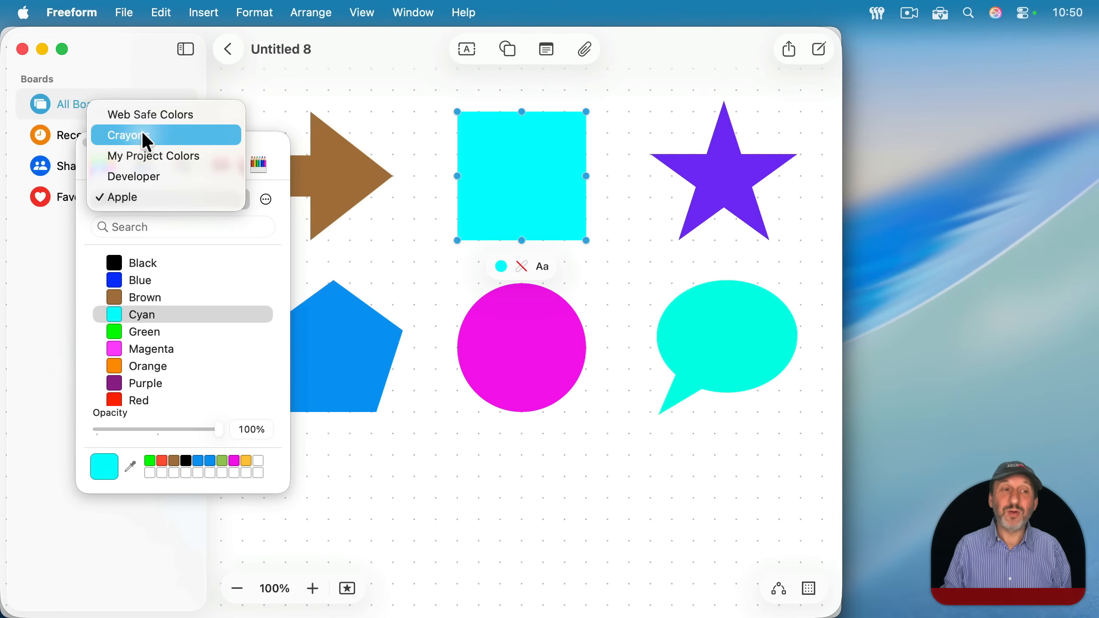
key("Escape")
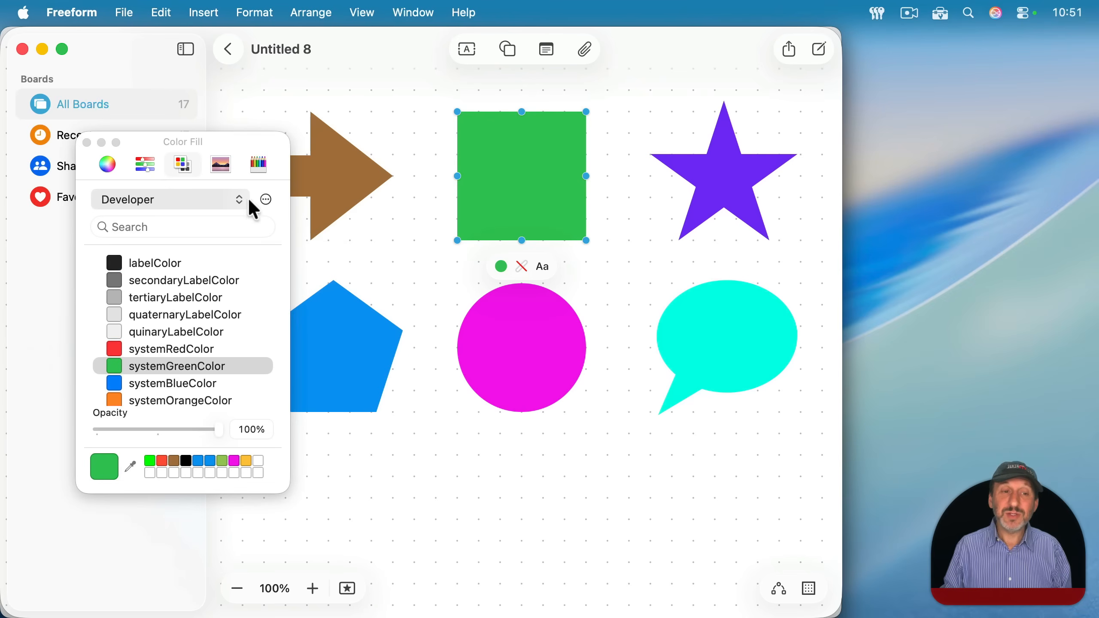
left_click(261, 198)
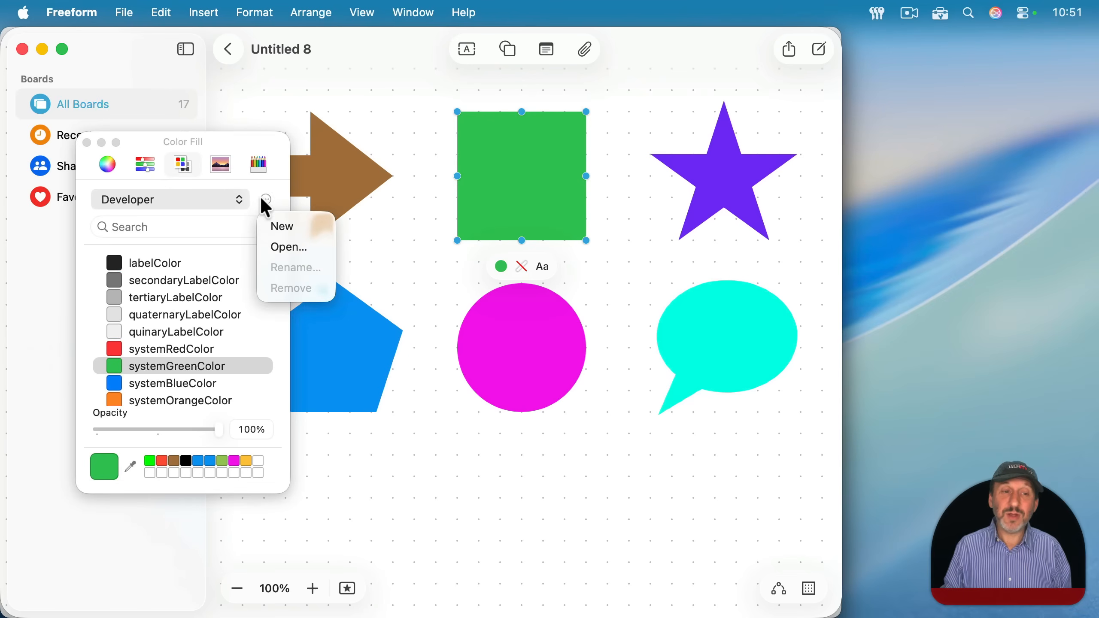
left_click(278, 226)
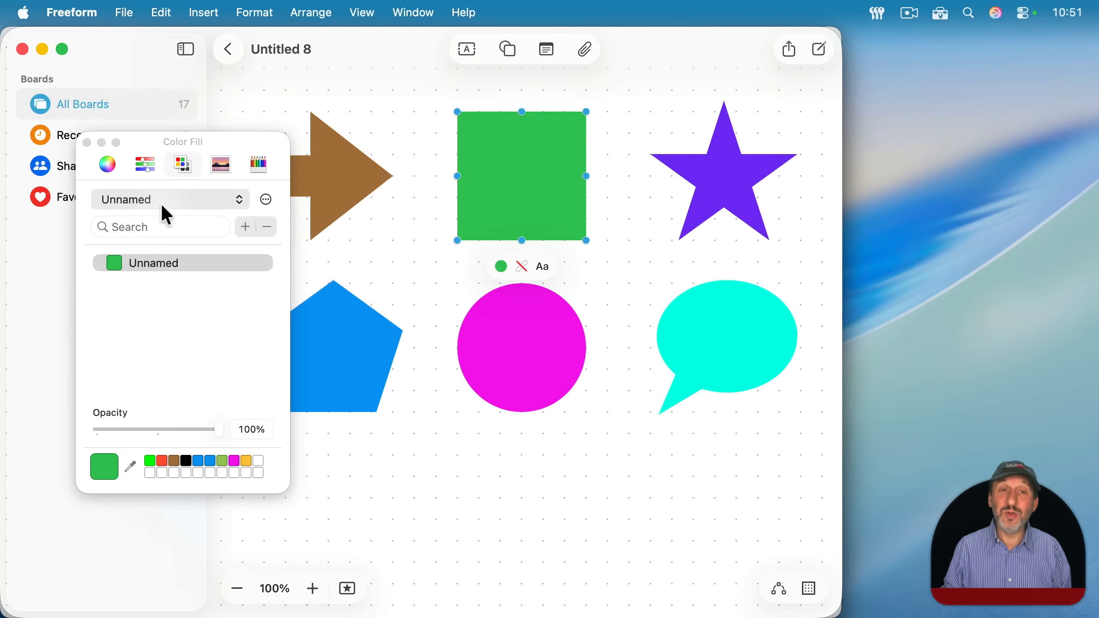
left_click(268, 201)
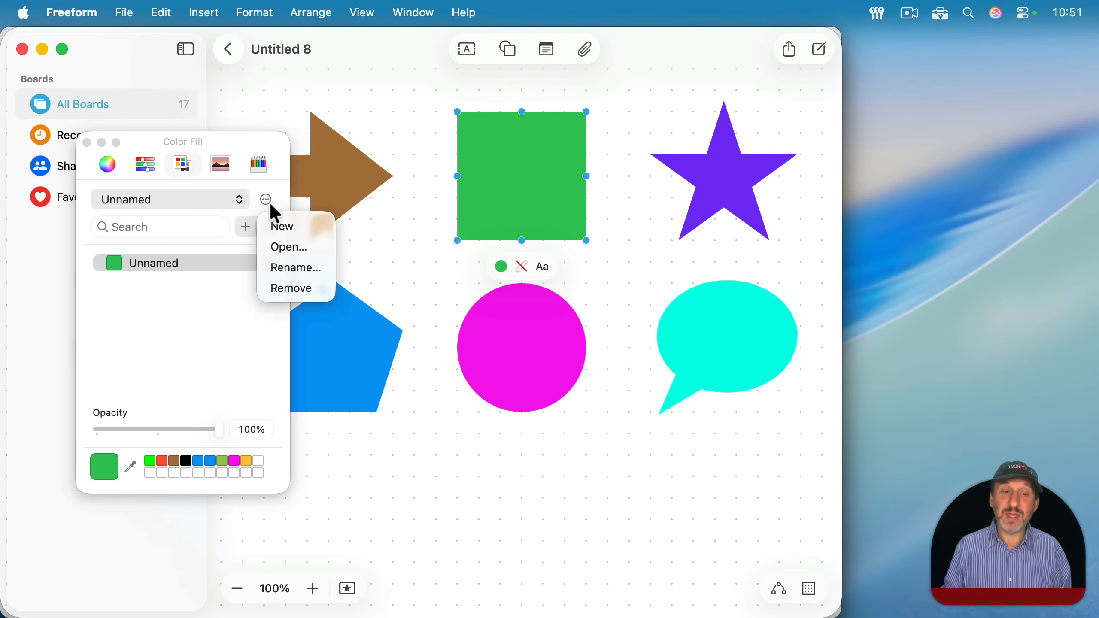
left_click(197, 290)
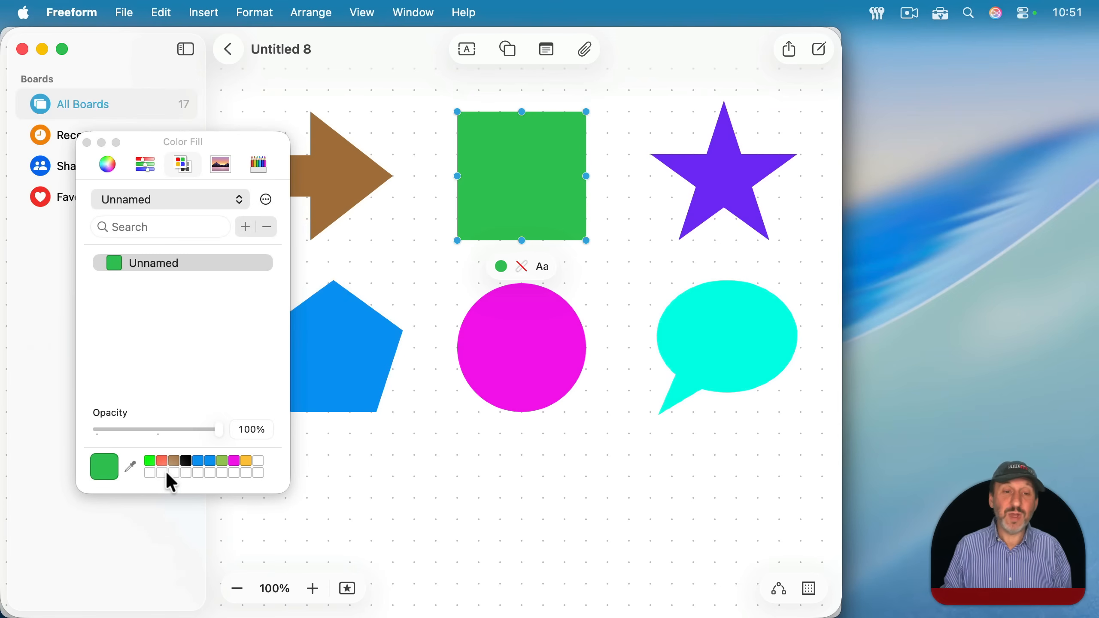
- Choose a muted red for the square on the color wheel and add it to the new palette
left_click(110, 166)
left_click_drag(184, 297, 236, 282)
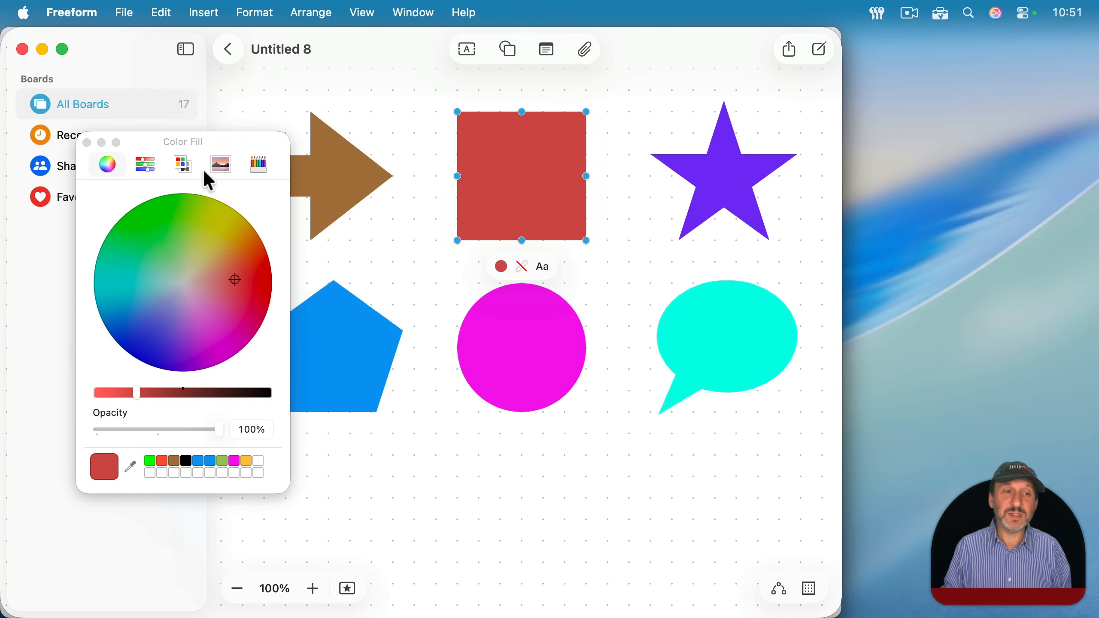
left_click(183, 167)
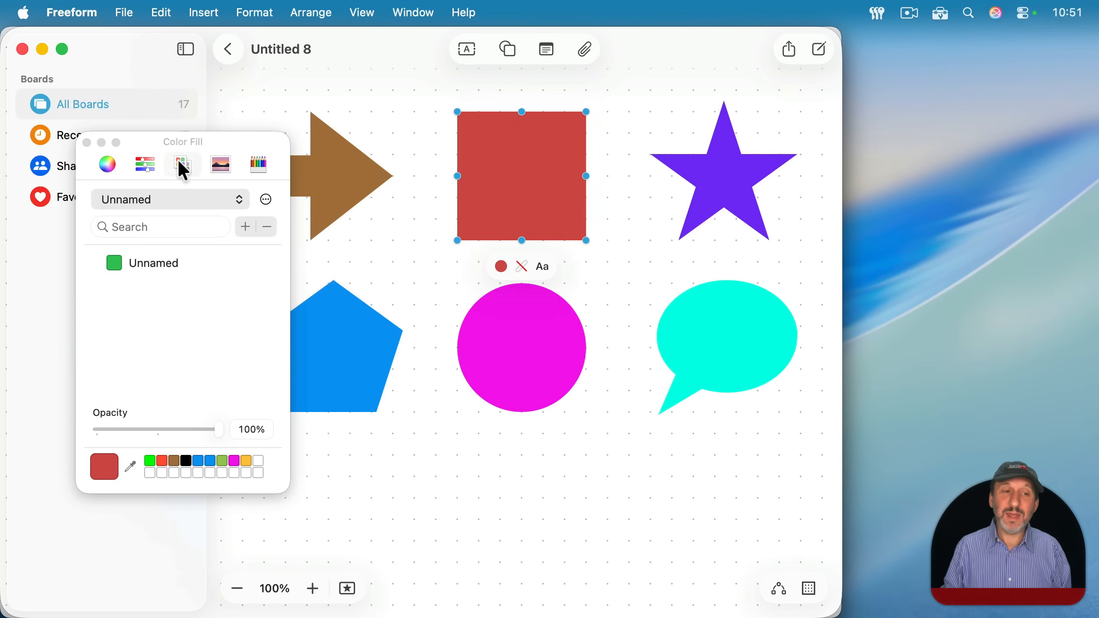
left_click(244, 227)
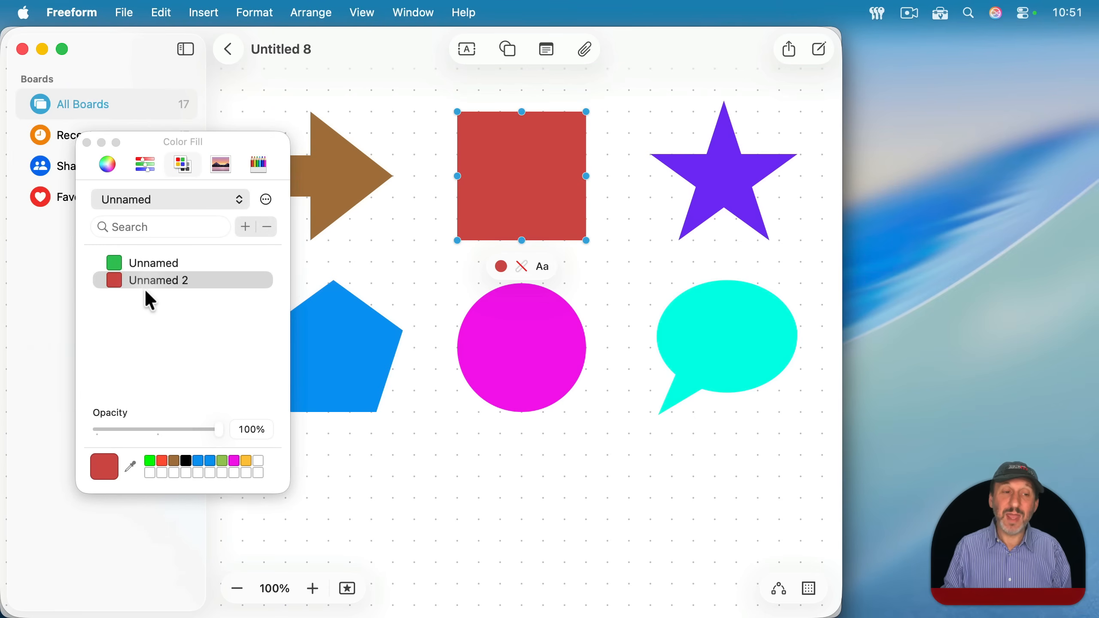
- Rename the palette's red color as Title Text
left_click(149, 263)
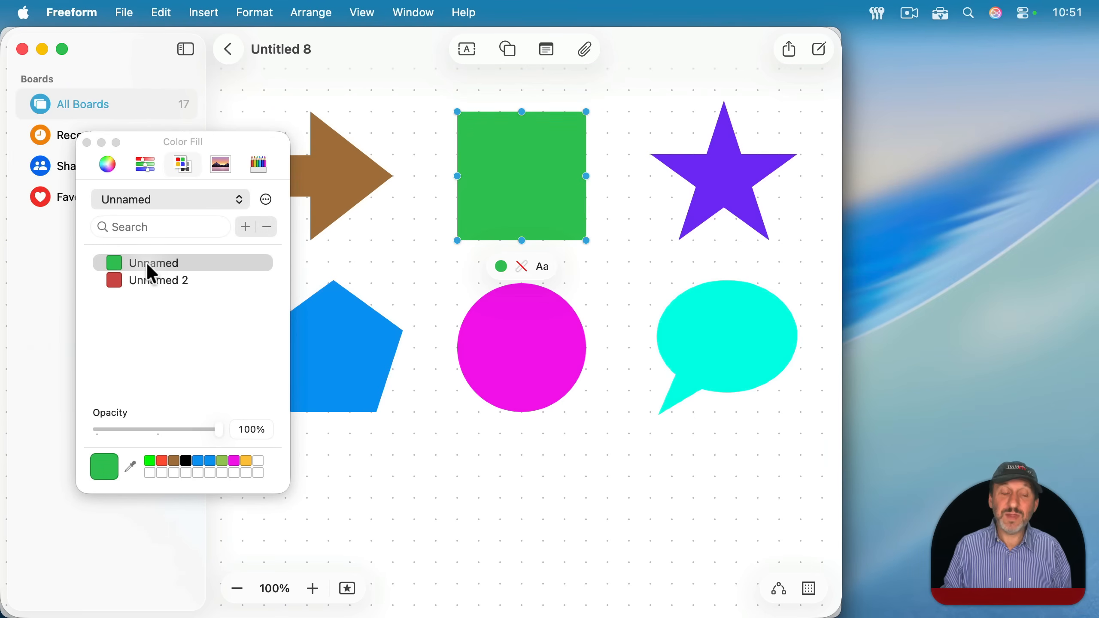
left_click(181, 262)
left_click(147, 280)
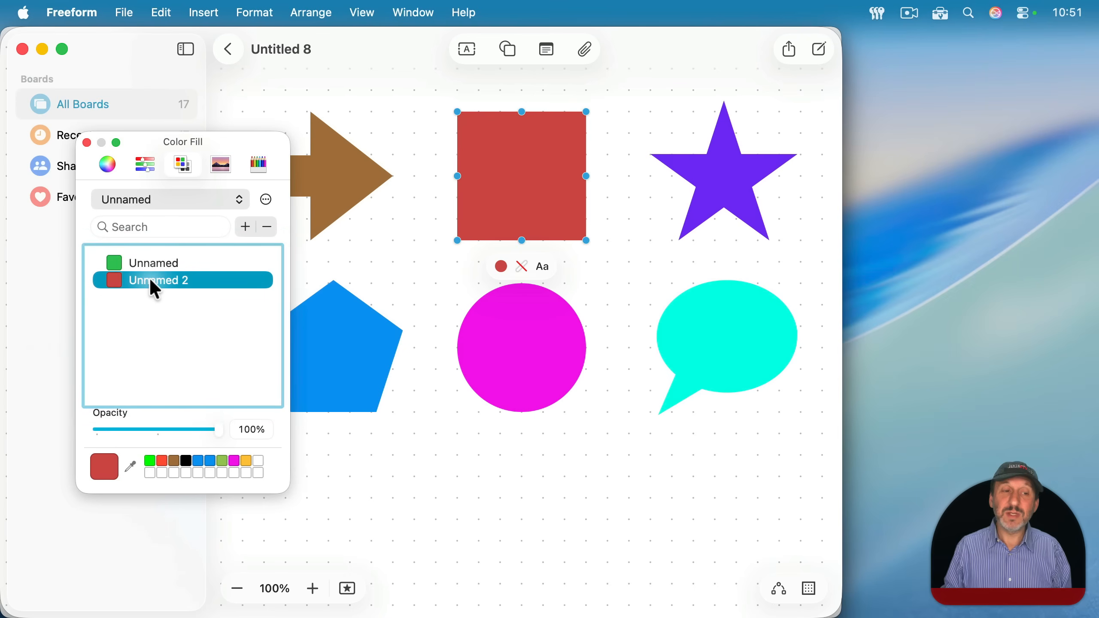
left_click(167, 278)
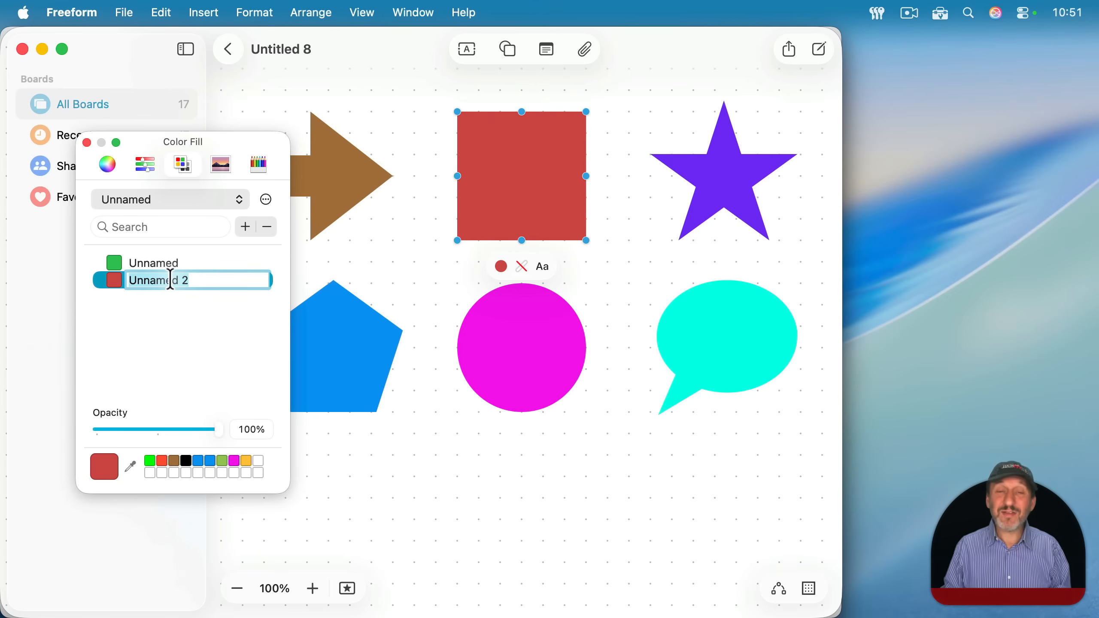
type("Title Text")
key("Return")
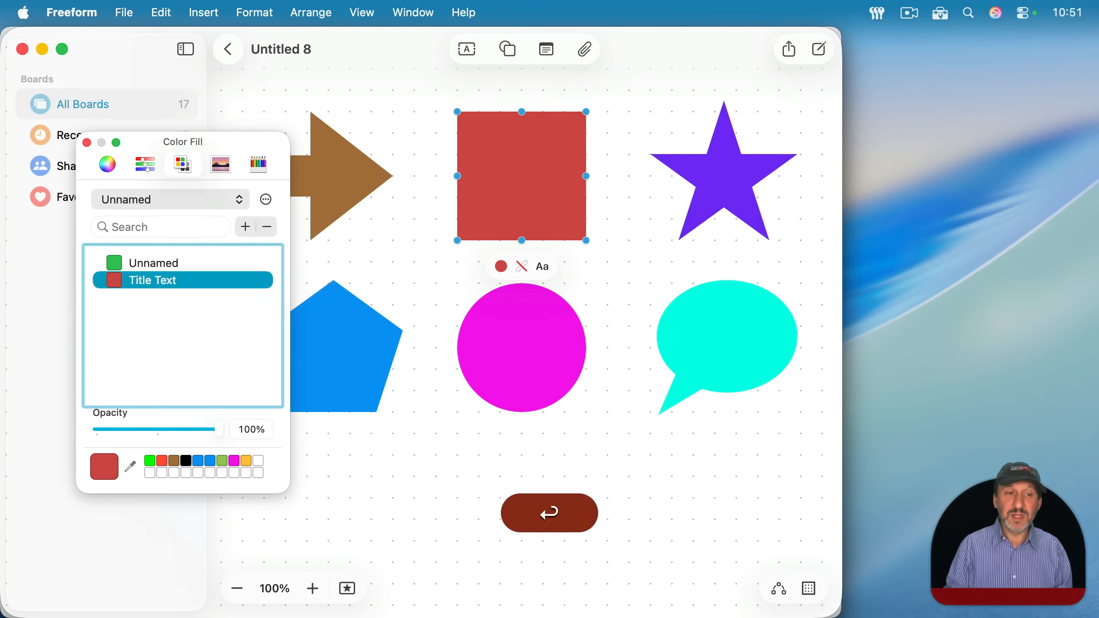
- Rename the palette's green color as Body Text
left_click(156, 264)
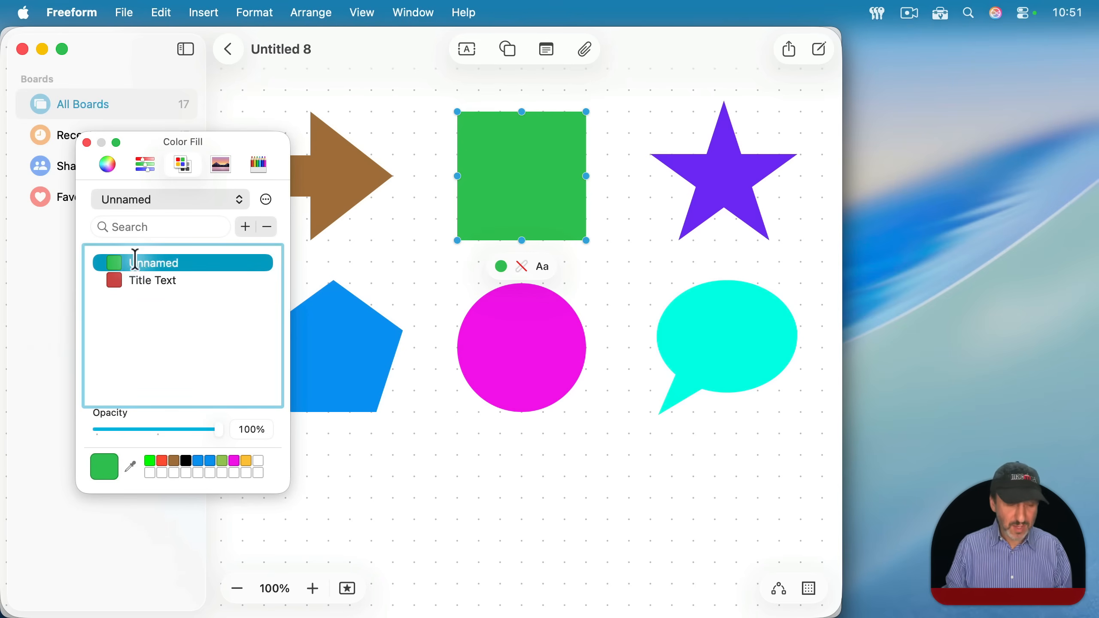
double_click(137, 261)
type("Body Text")
key("Return")
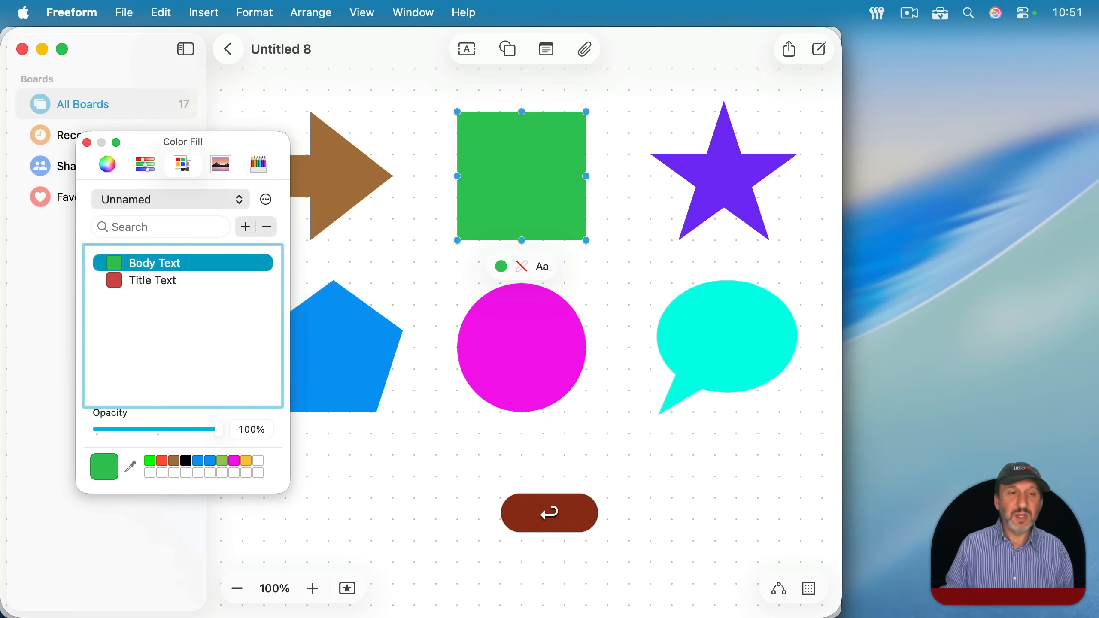
- Add the blue from the saved swatches to the new palette and name it Borders
left_click(198, 461)
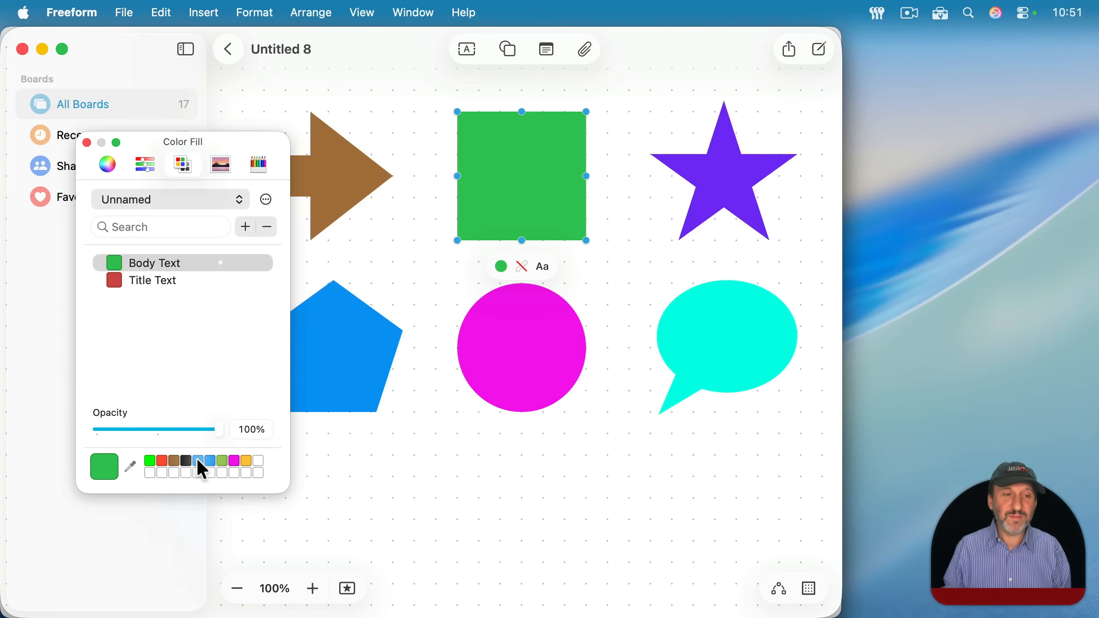
left_click(246, 226)
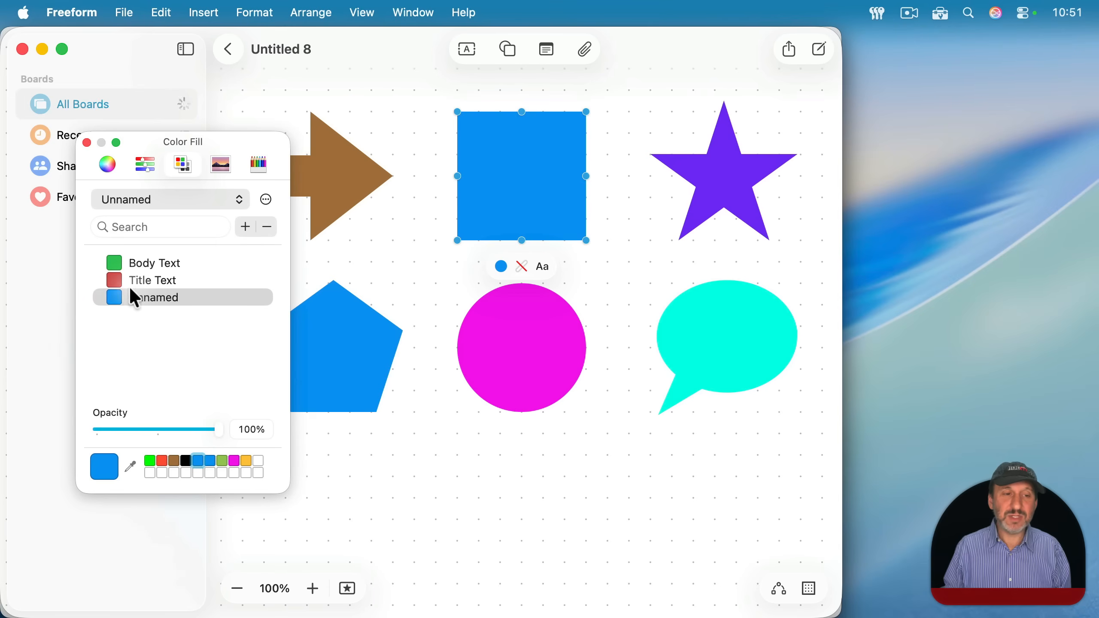
left_click(165, 298)
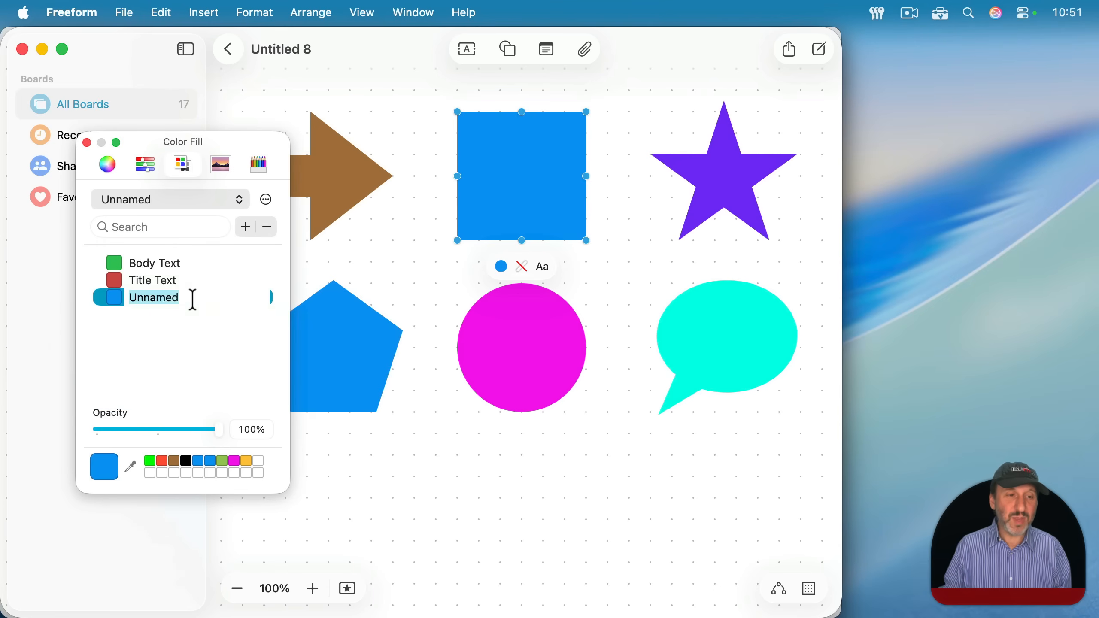
type("Borders")
key("Return")
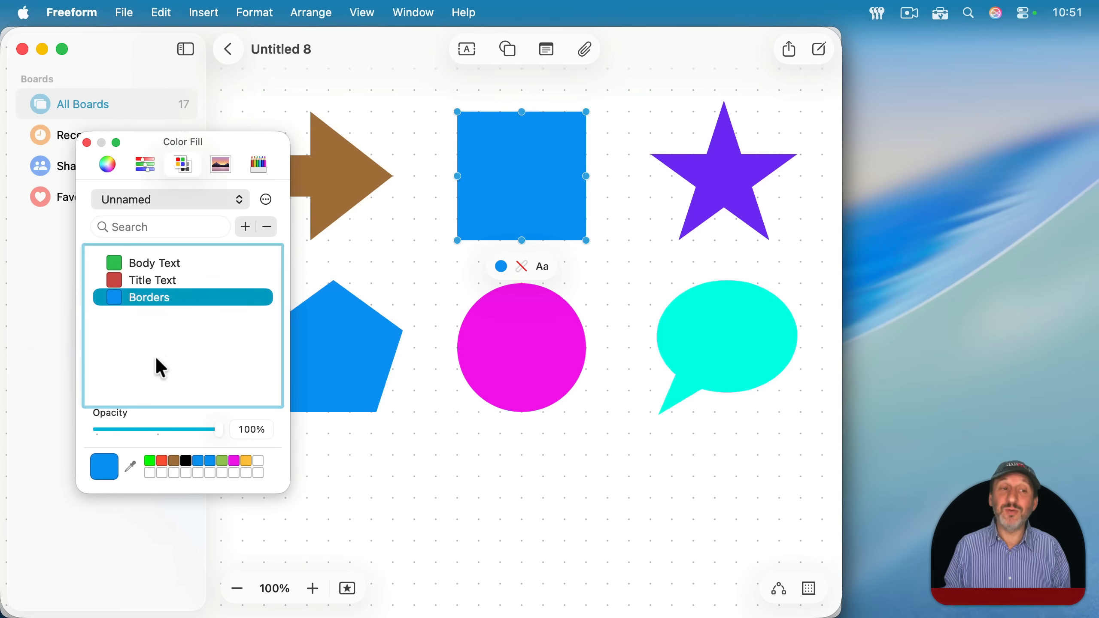
- Check the palette list, switch to Pages and show the new Unnamed palette in its color picker
left_click(146, 196)
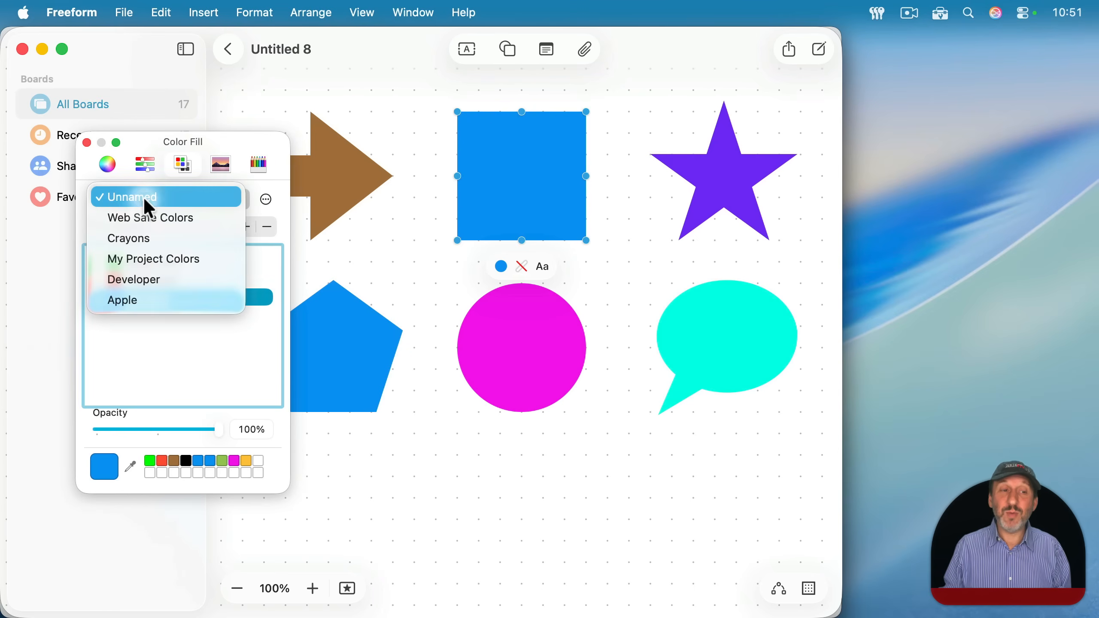
left_click(145, 197)
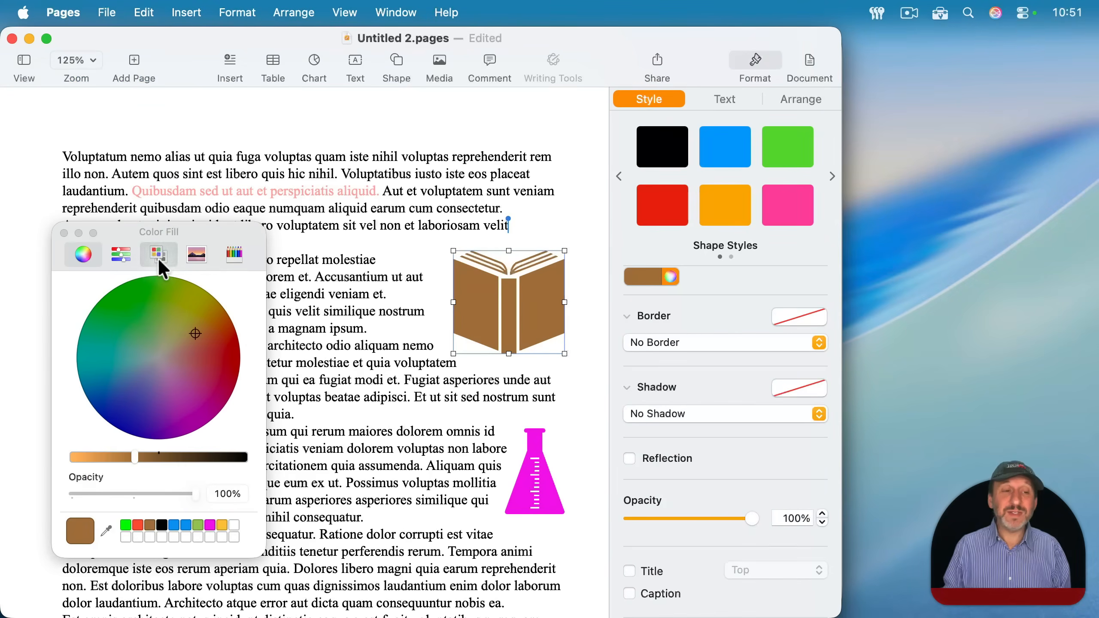
left_click(158, 255)
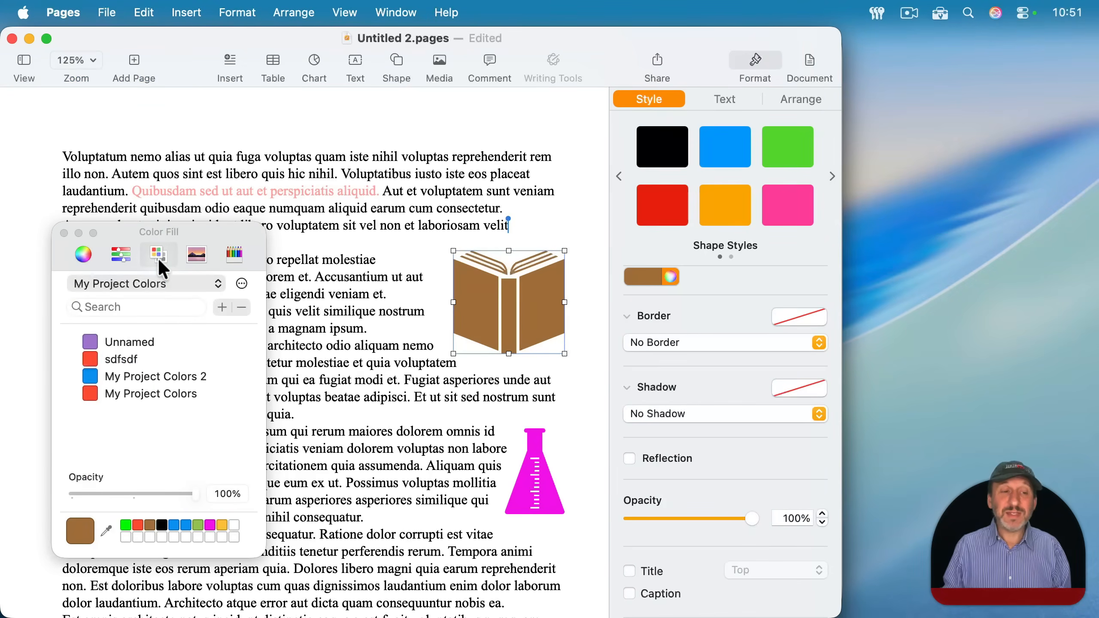
left_click(148, 279)
left_click(125, 297)
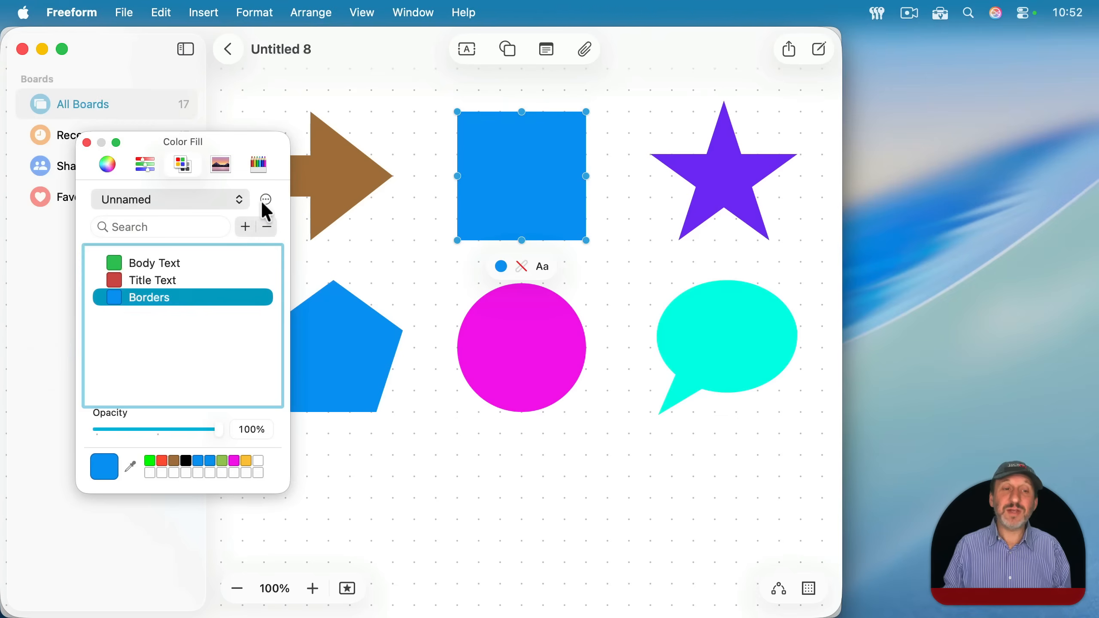
- Choose to open a palette file in Freeform, and go to the home account's Library folder in Finder
left_click(265, 199)
left_click(280, 247)
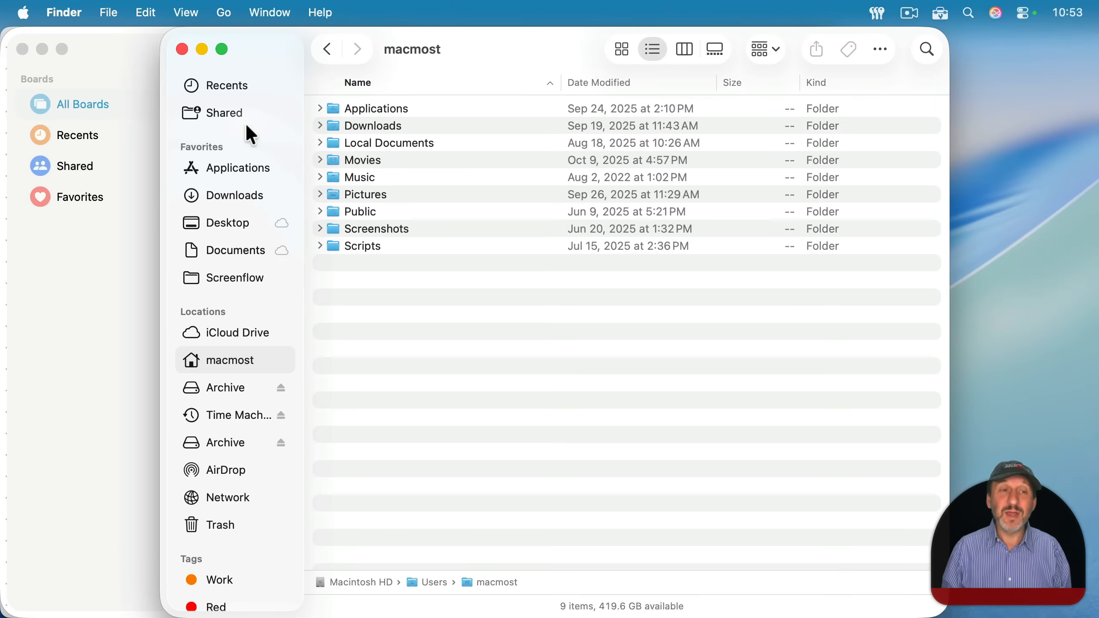
left_click(225, 15)
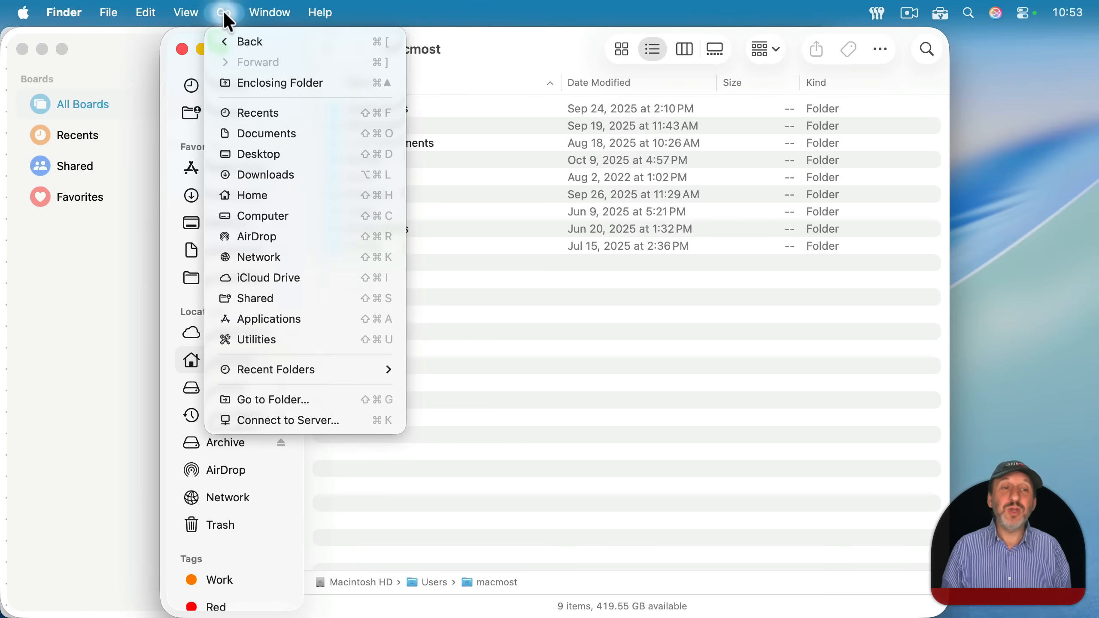
key("alt")
left_click(264, 216)
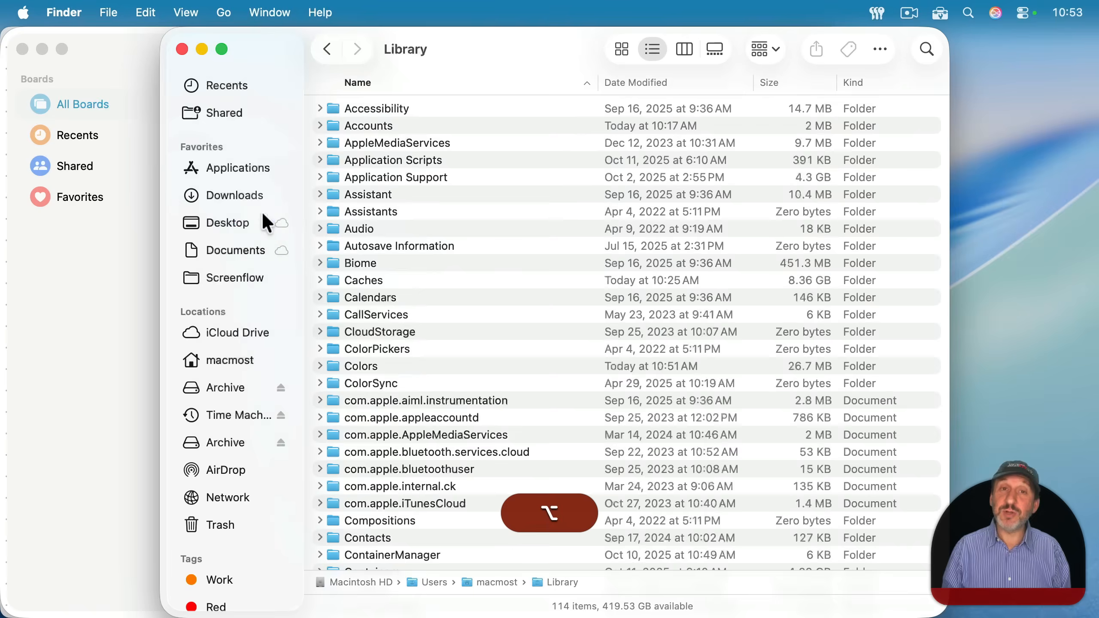
- Open the Colors folder inside the Library folder and locate the Unnamed.clr palette file
double_click(371, 371)
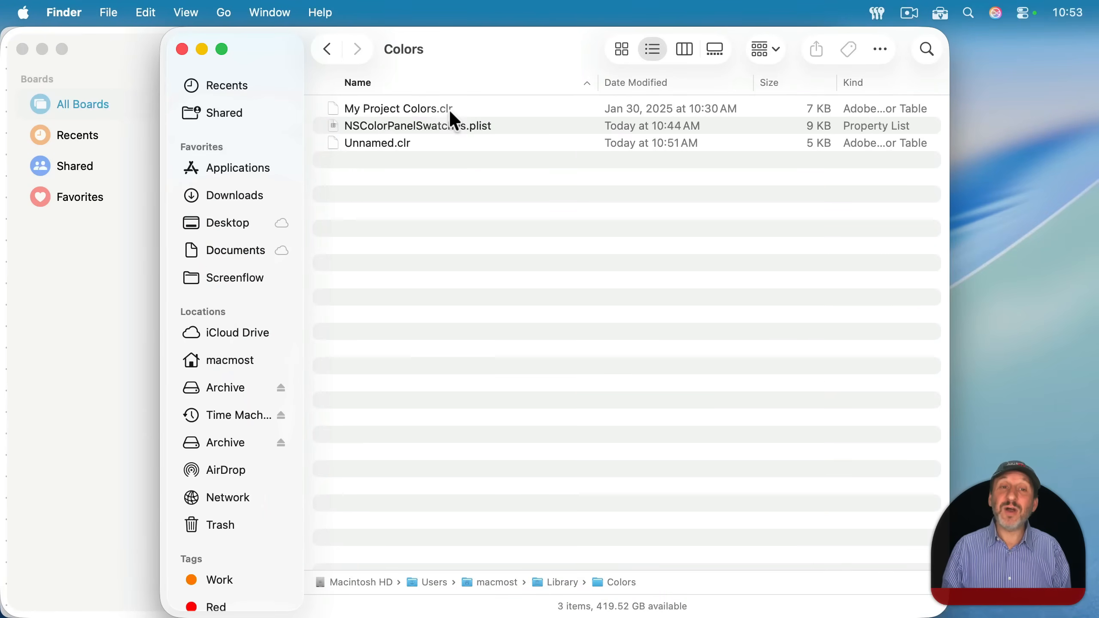
left_click(366, 142)
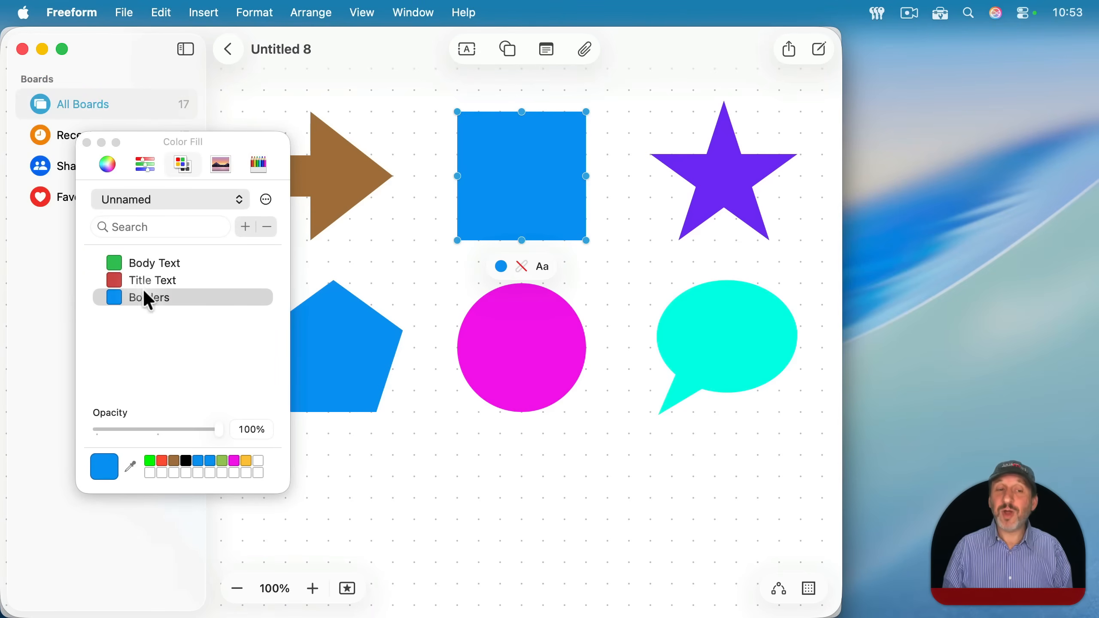
- Switch to Freeform, fill the blue square with the palette's Title Text color, and sample colors from the Spectrum image palette
left_click_drag(113, 283, 549, 171)
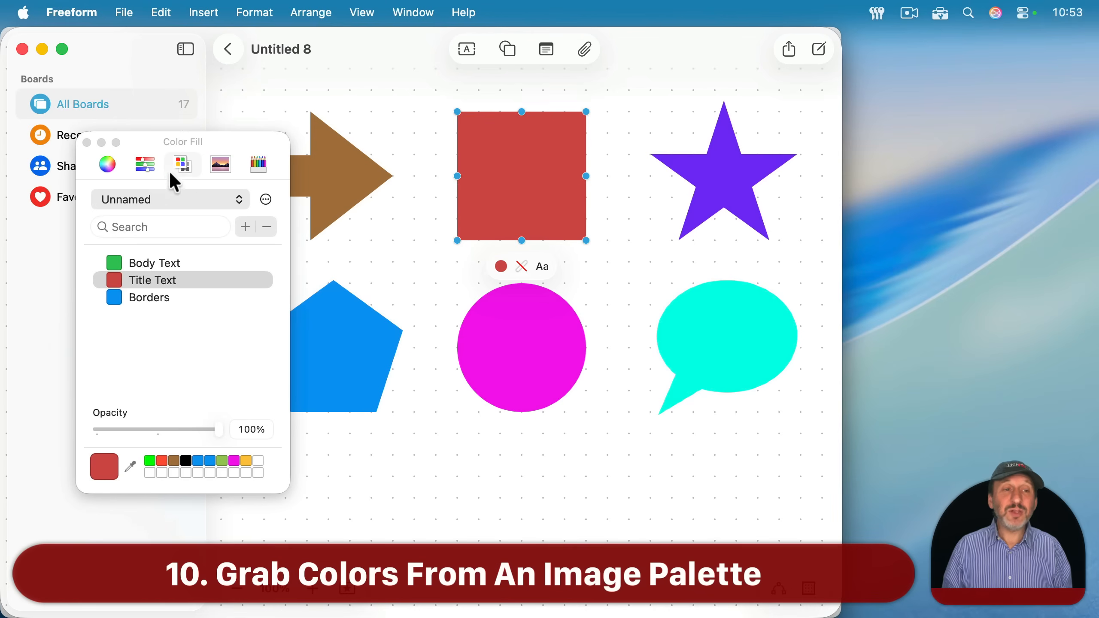
left_click(222, 166)
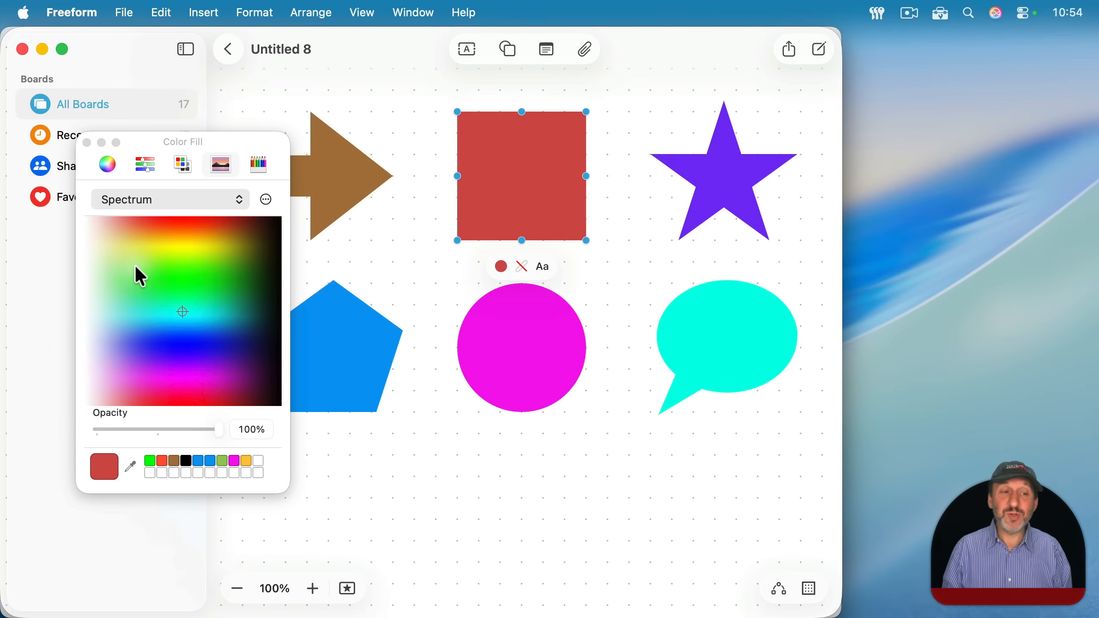
mouse_move(192, 273)
left_mouse_down()
mouse_move(231, 246)
mouse_move(134, 257)
mouse_move(148, 243)
mouse_move(208, 308)
mouse_move(93, 264)
mouse_move(283, 272)
mouse_move(192, 238)
mouse_move(197, 349)
mouse_move(196, 253)
left_mouse_up()
mouse_move(193, 318)
left_mouse_down()
mouse_move(191, 356)
mouse_move(147, 248)
mouse_move(235, 269)
mouse_move(208, 309)
mouse_move(197, 308)
left_mouse_up()
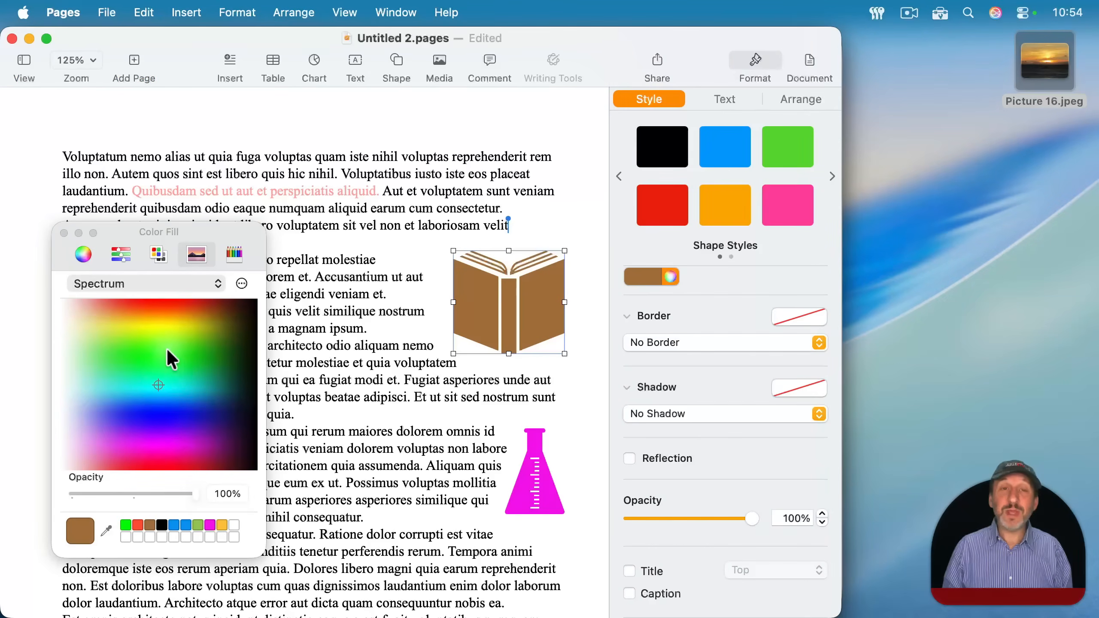
- Switch to Pages, add Picture 16.jpeg from the desktop as an image palette, and check the option for loading images from a file
left_click_drag(1045, 64, 159, 361)
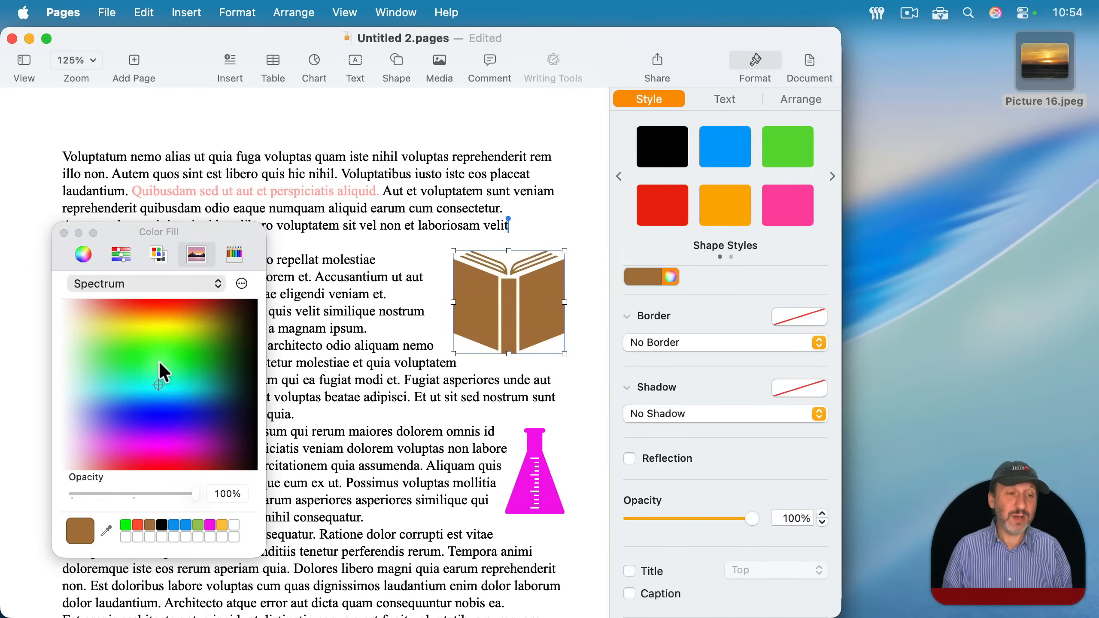
left_click(242, 285)
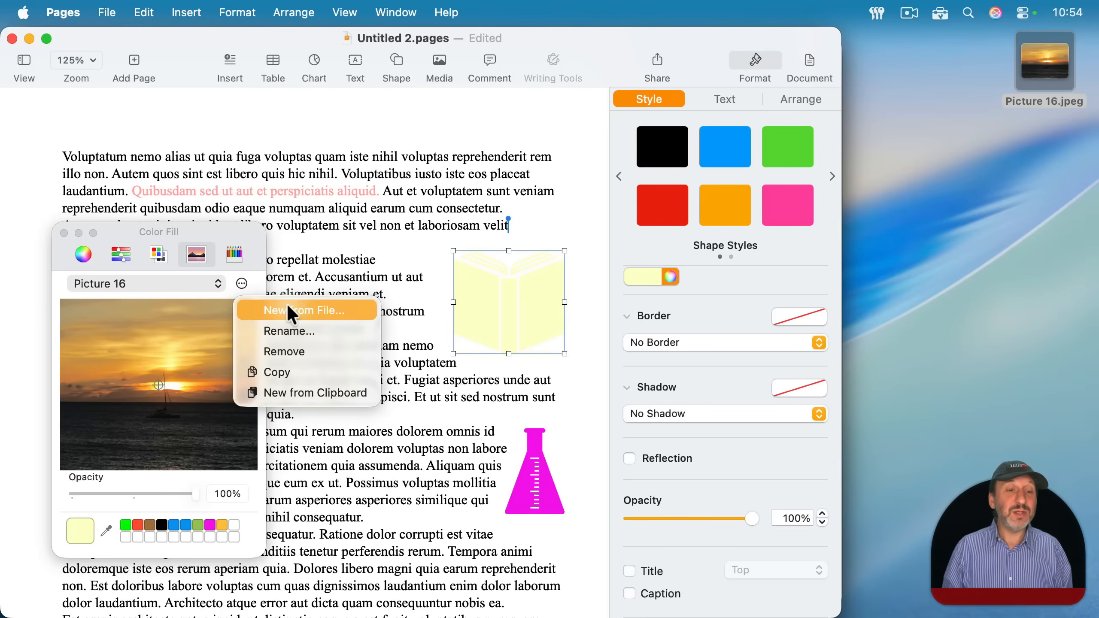
left_click(210, 287)
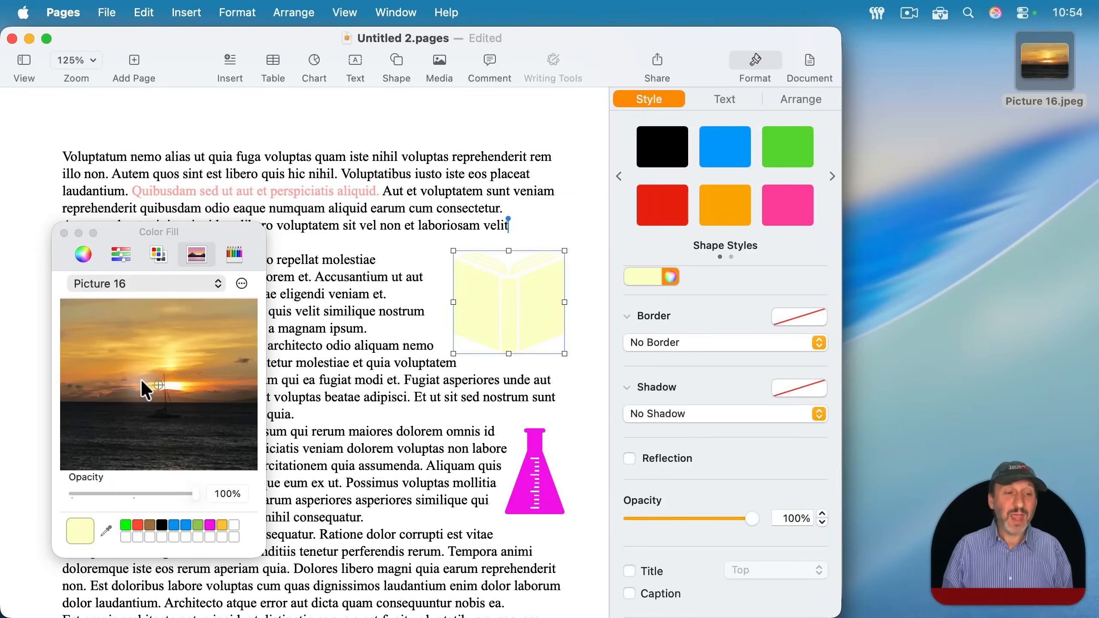
- Fill the book shape with a golden sky color sampled from Picture 16, and check the option for a new image palette from the clipboard
left_click_drag(155, 382, 189, 332)
left_click(241, 284)
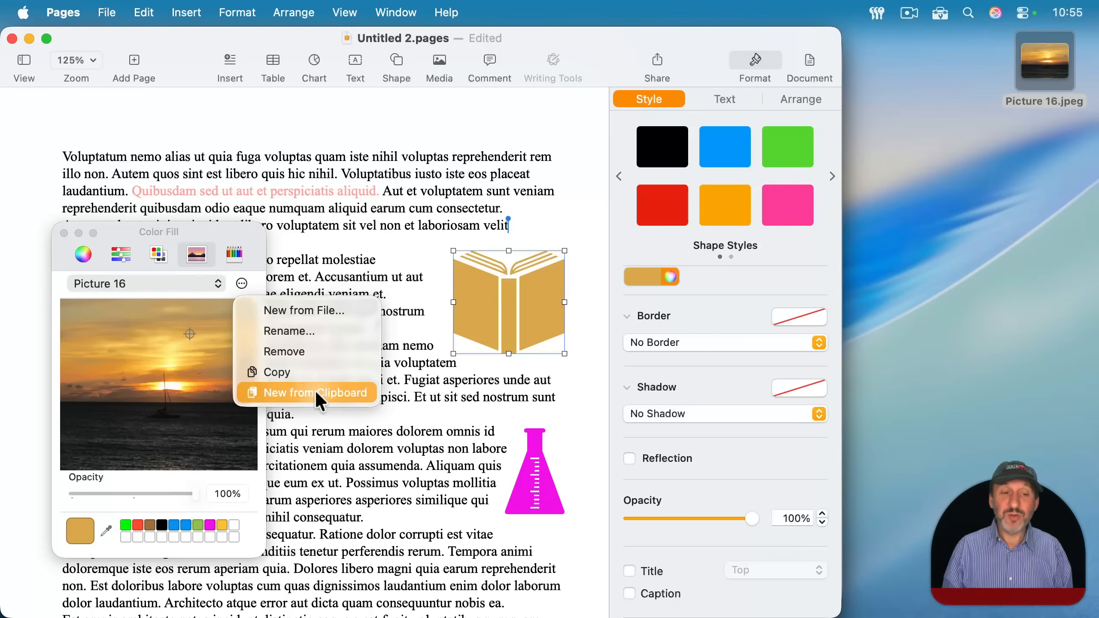
left_click(334, 394)
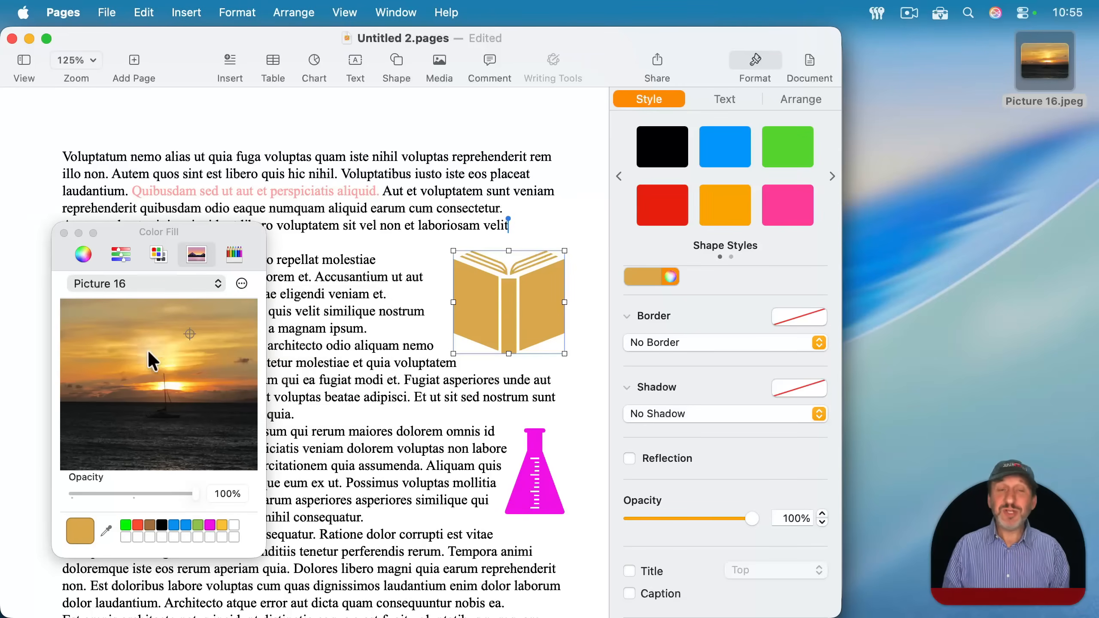